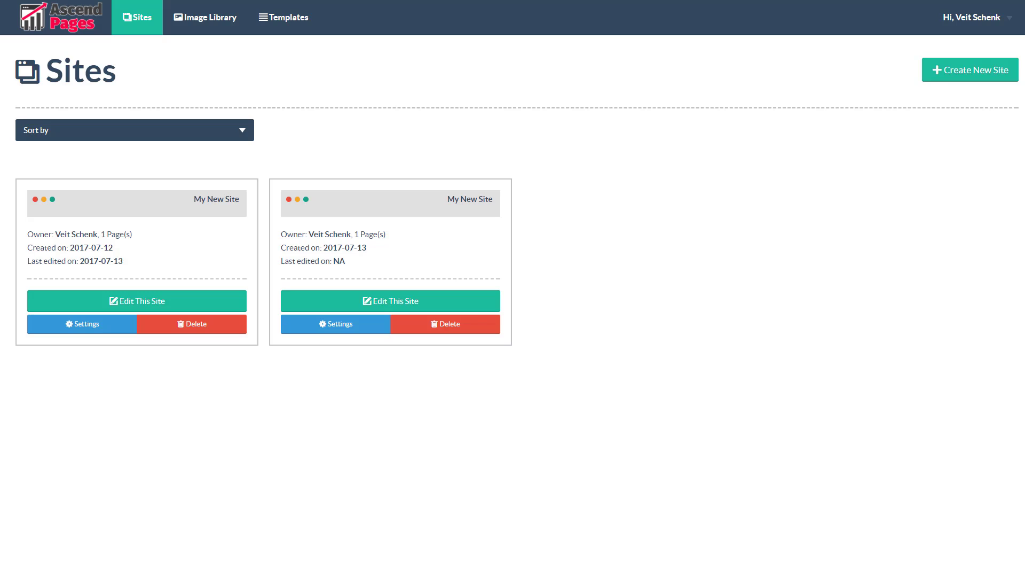
- Create a new site to start from an empty index page
click(976, 75)
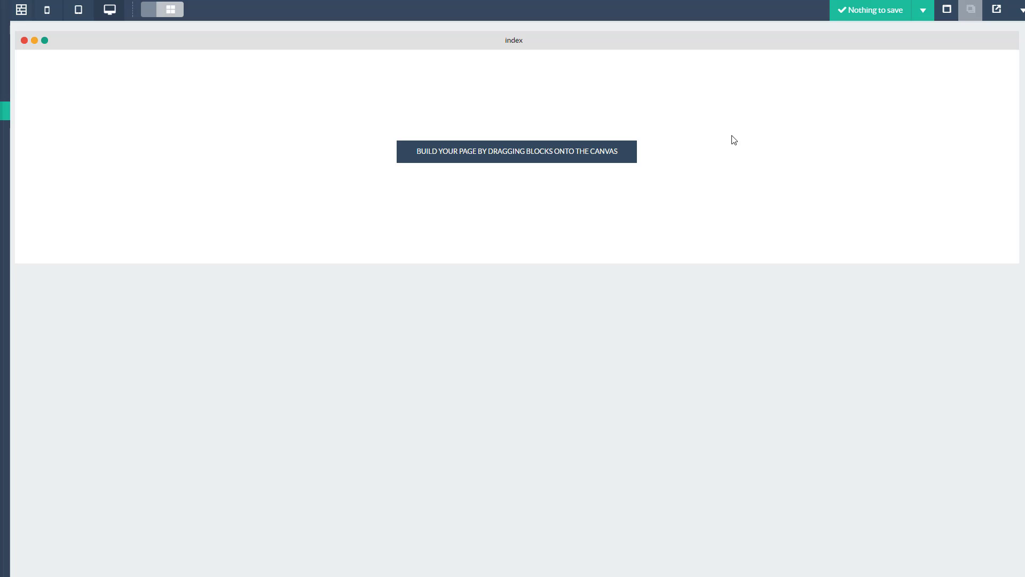
- Look through the available header blocks and the list of component categories
mouse_move(22, 16)
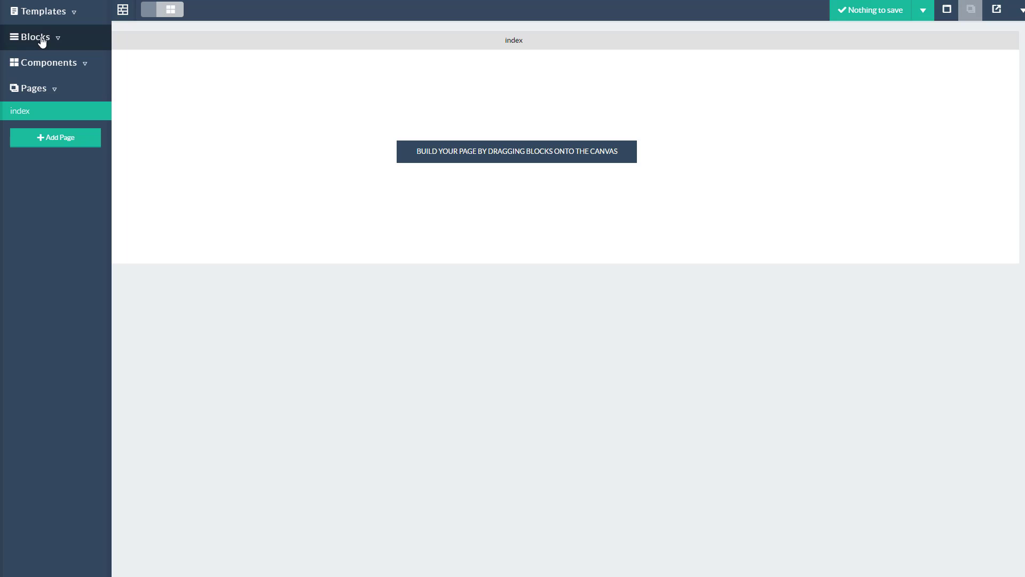
click(42, 42)
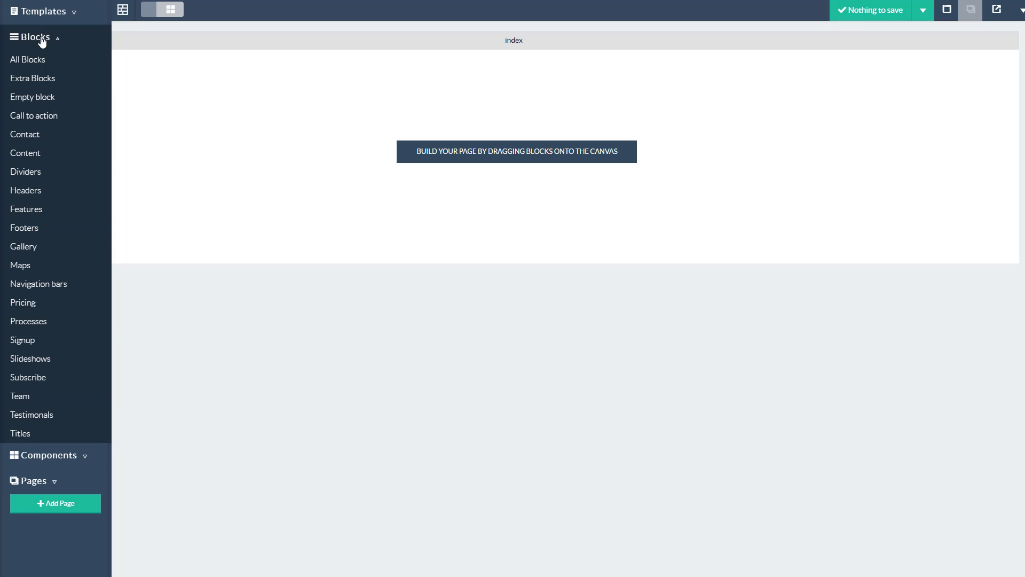
click(25, 191)
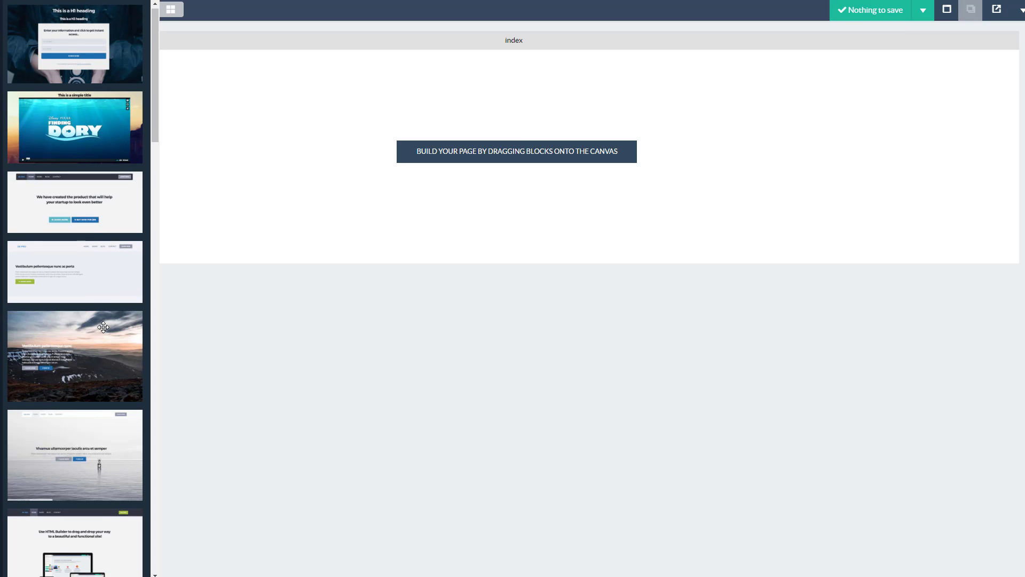
scroll(93, 291, down, 3)
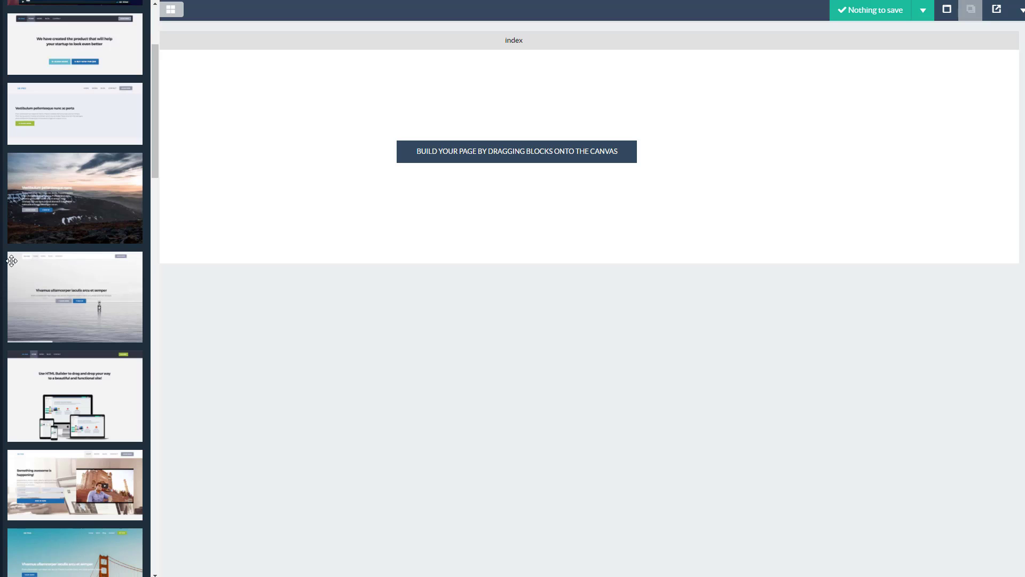
scroll(84, 292, down, 7)
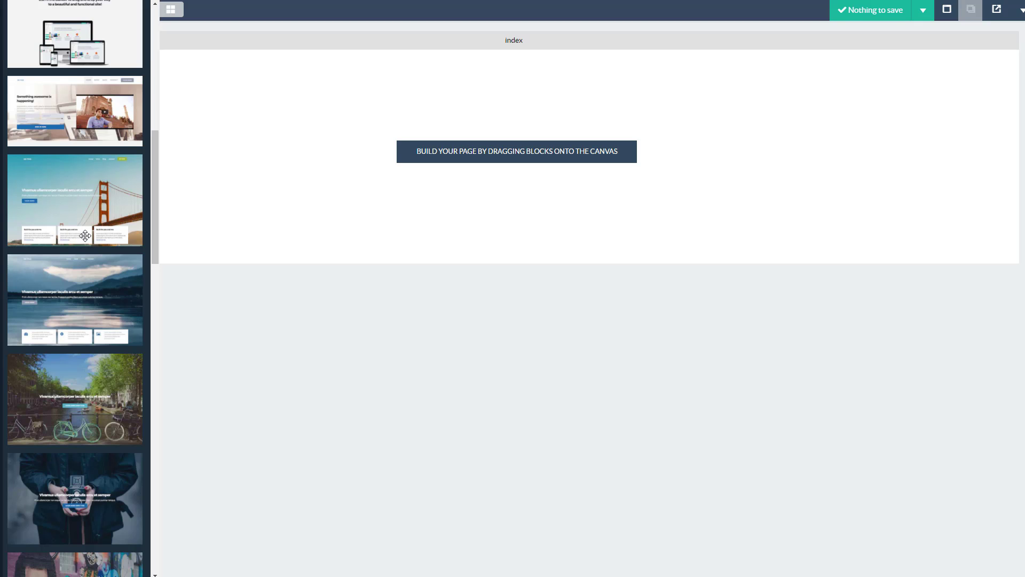
scroll(86, 237, down, 10)
scroll(85, 235, down, 5)
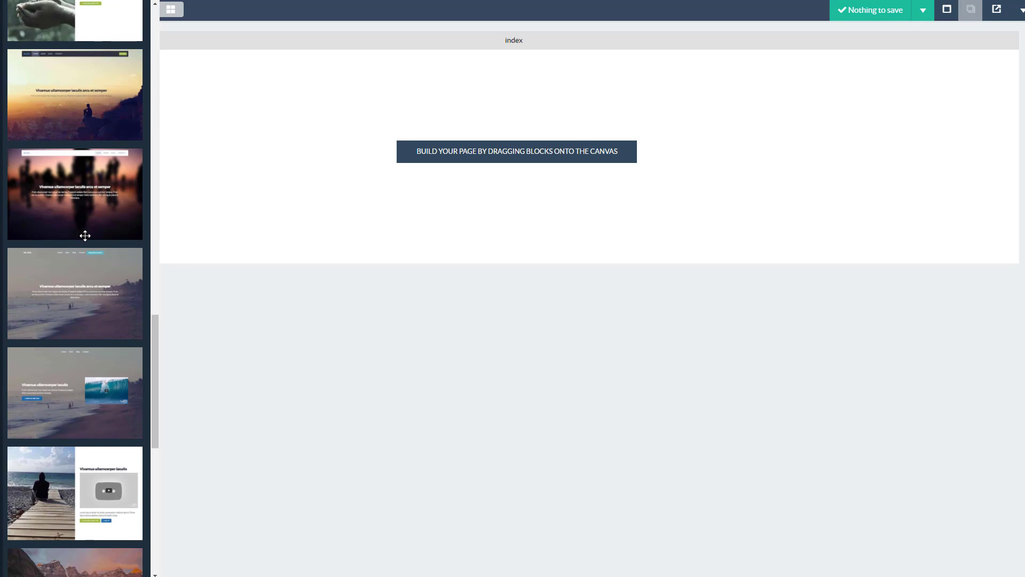
scroll(86, 235, down, 5)
scroll(84, 236, up, 3)
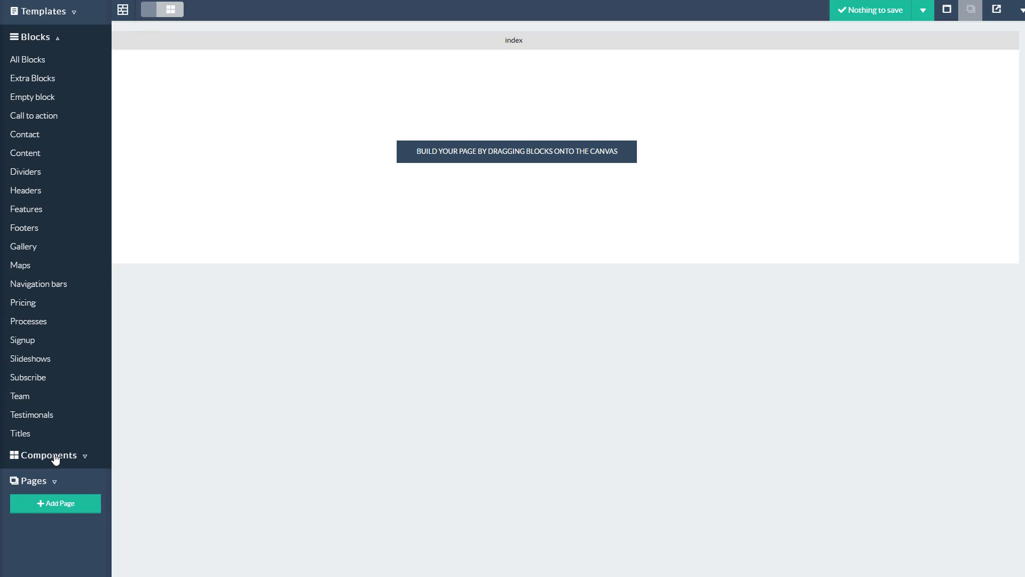
click(55, 458)
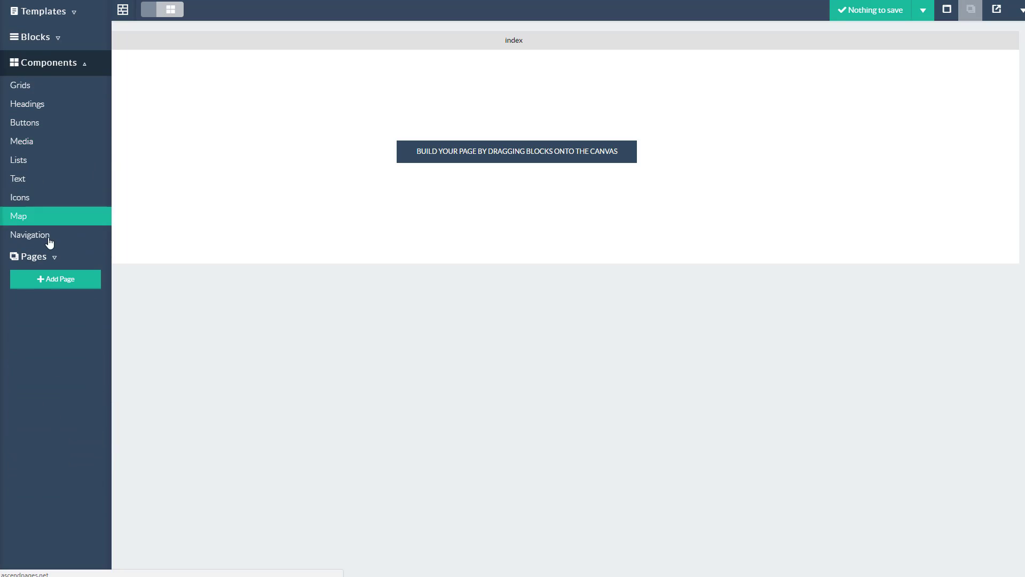
- Add the beach-background header block with the centered heading and paragraph to the empty index page
click(35, 40)
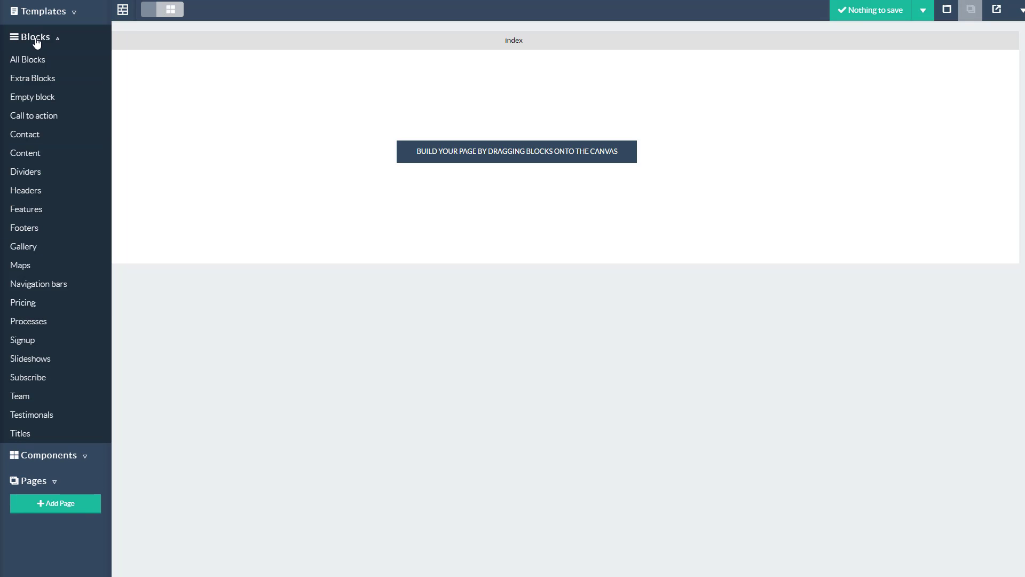
click(35, 196)
scroll(50, 185, down, 7)
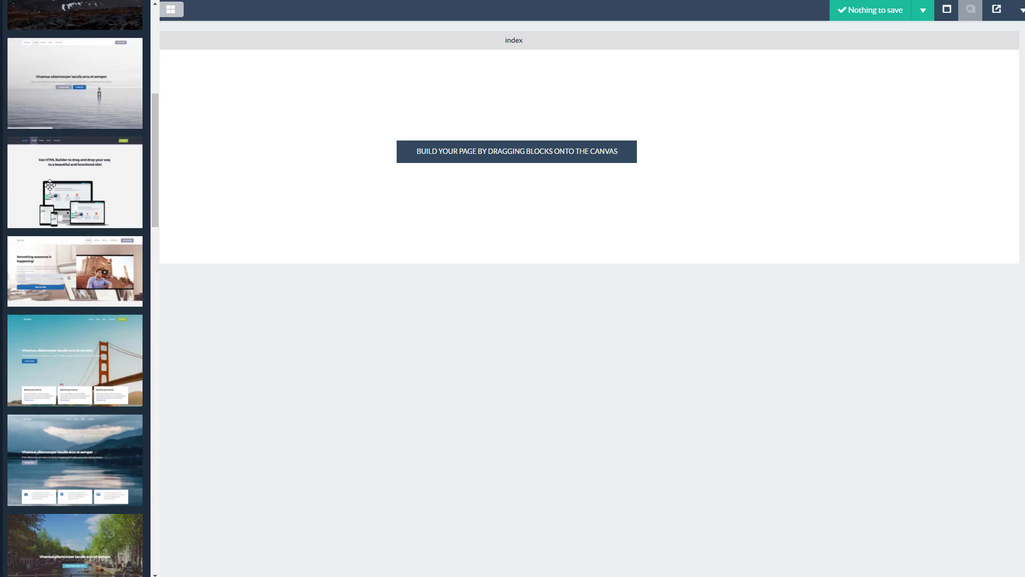
scroll(50, 185, down, 15)
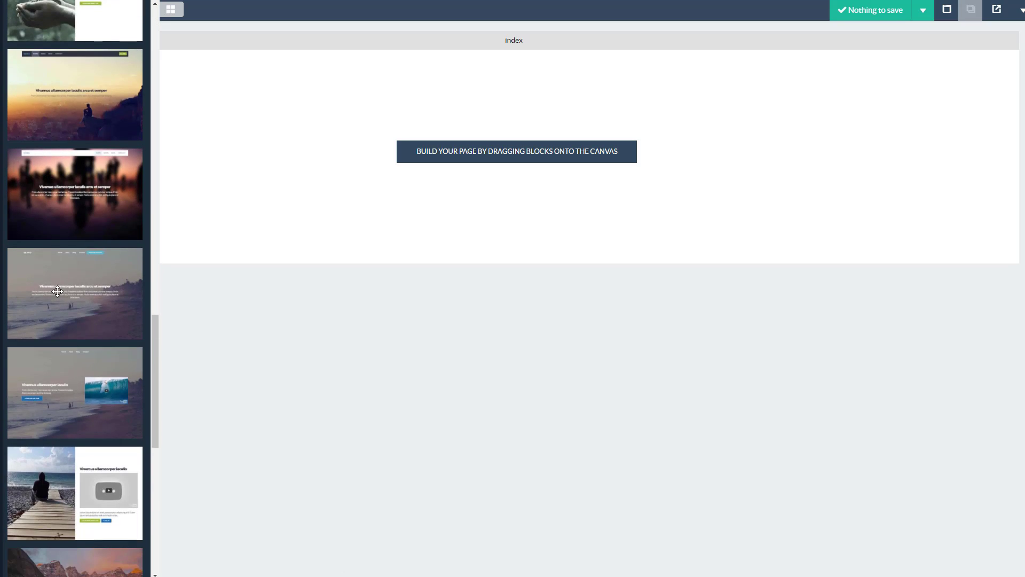
drag(59, 287, 552, 104)
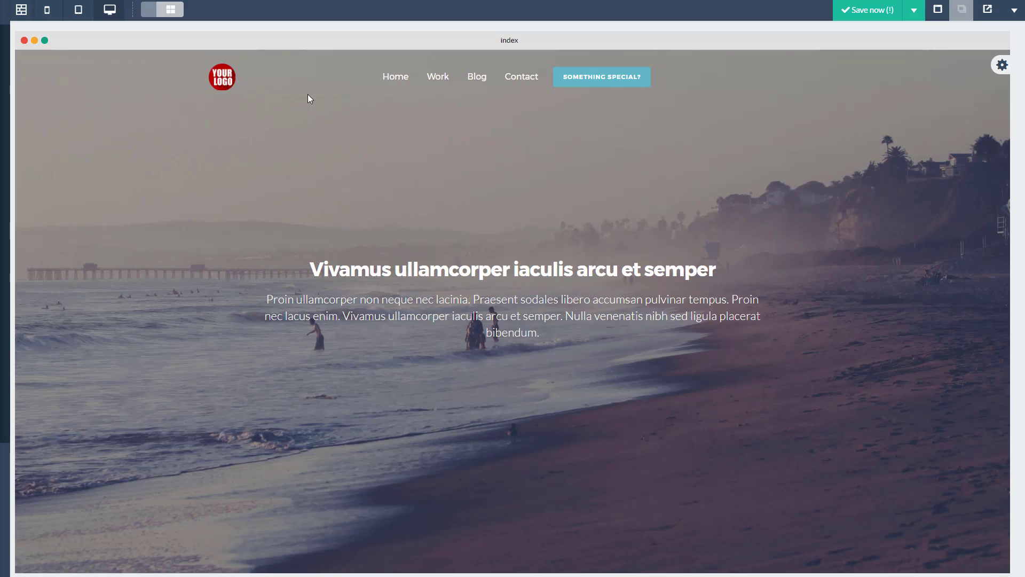
- Examine the Home navigation link's style and link settings, including its page choices and URL field
mouse_move(222, 74)
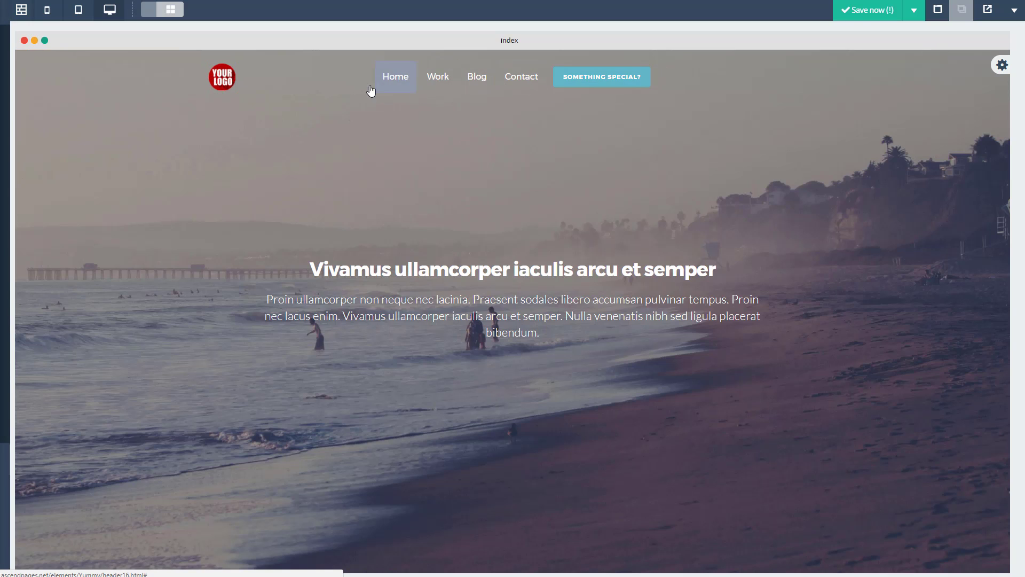
mouse_move(627, 80)
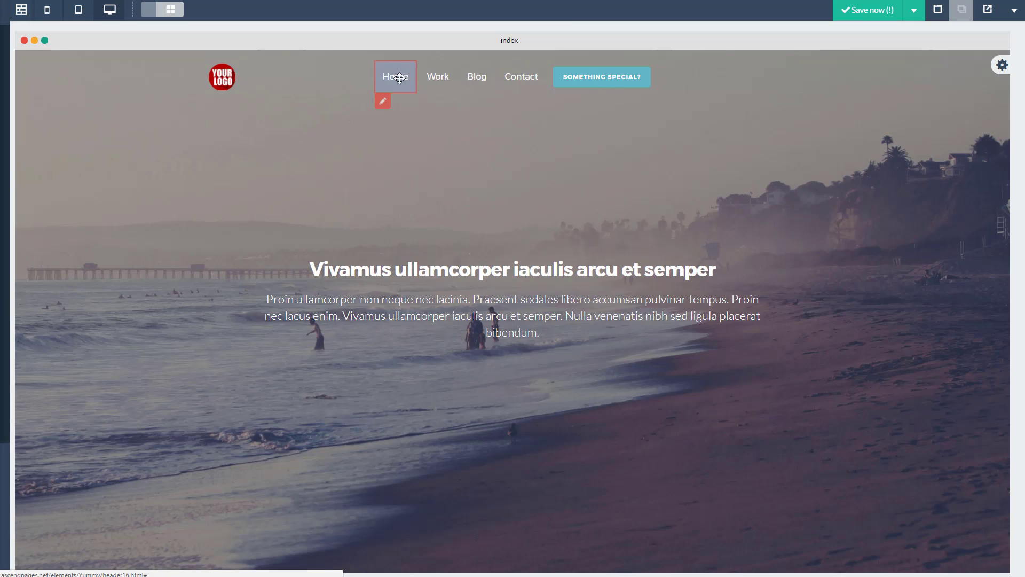
click(384, 103)
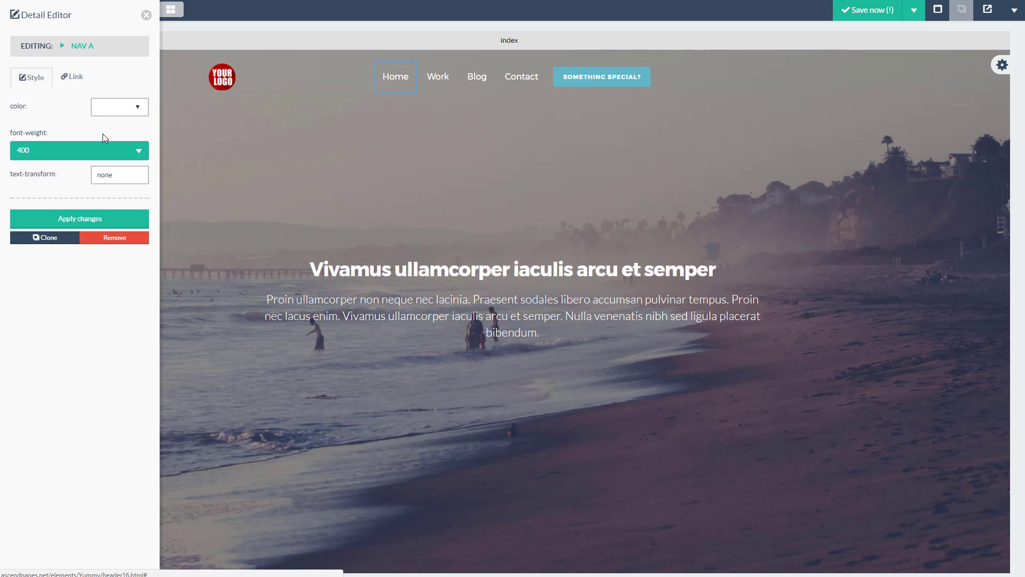
click(78, 79)
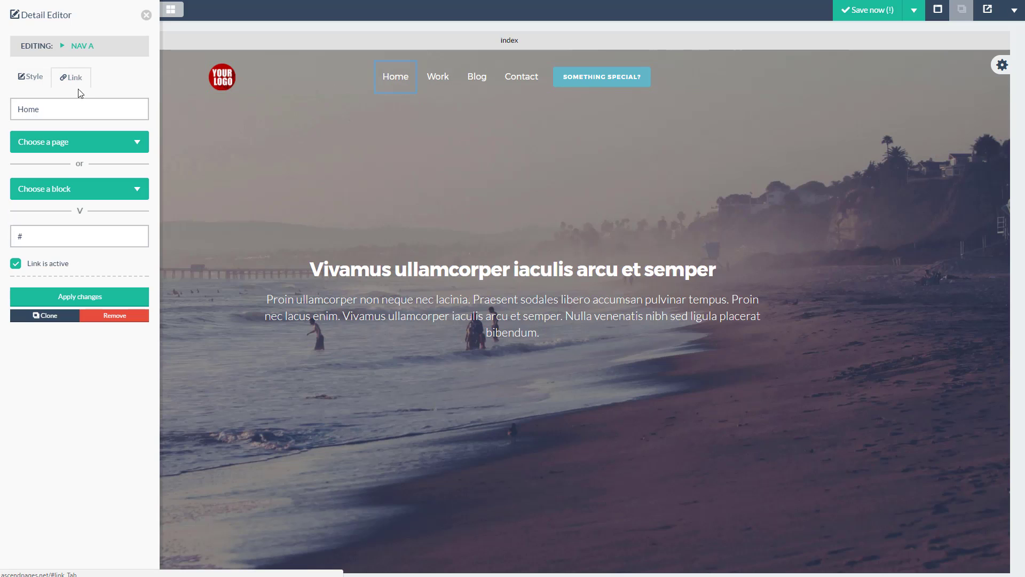
click(46, 142)
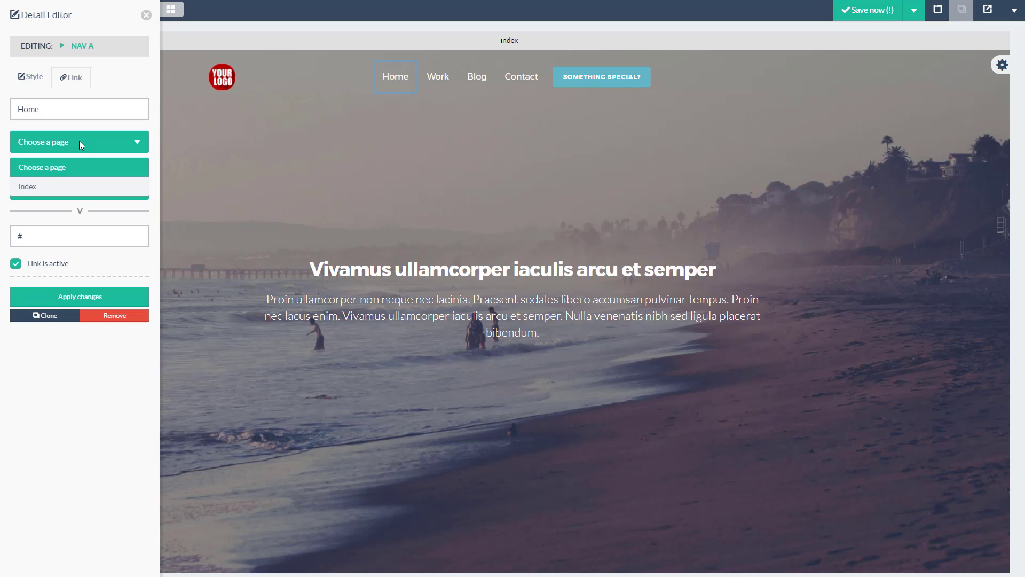
click(57, 138)
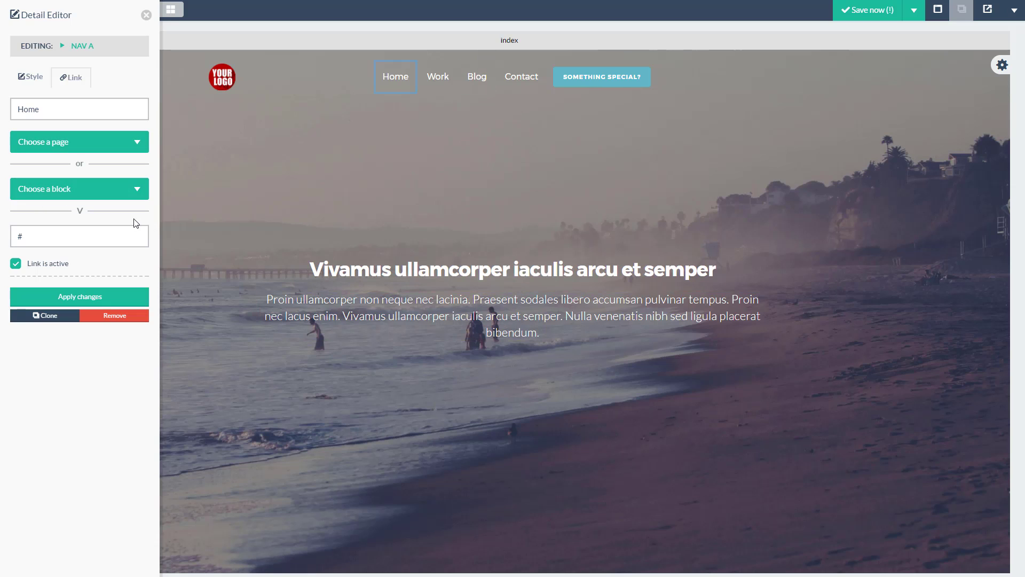
double_click(34, 235)
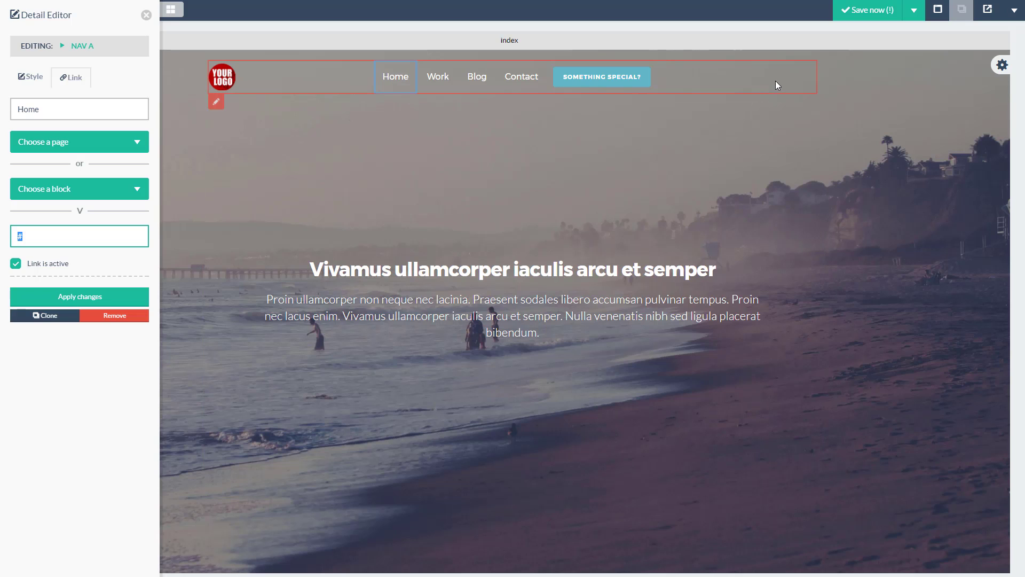
click(146, 16)
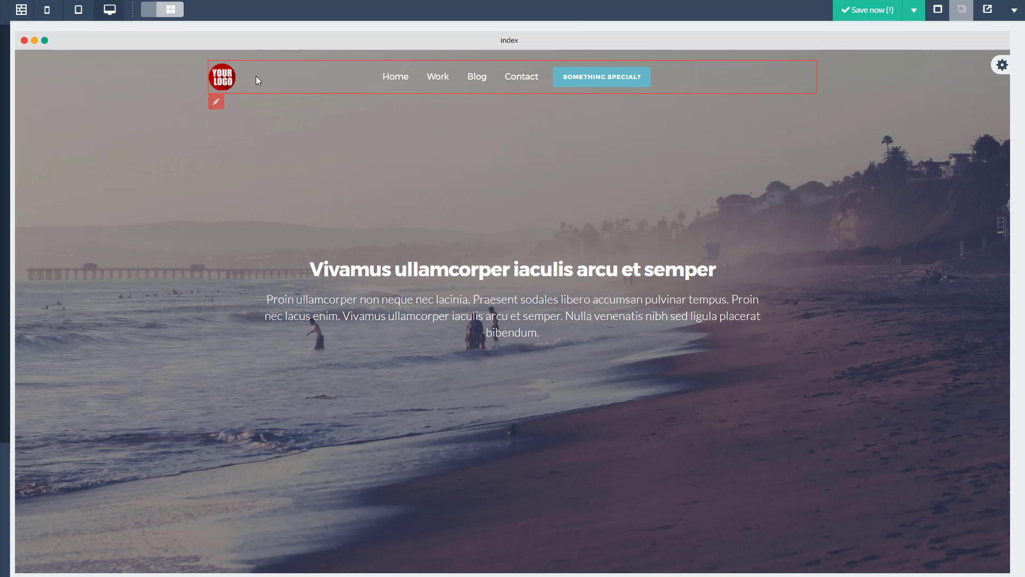
- Delete the entire navigation bar, including the logo and menu links, from the header block
click(215, 104)
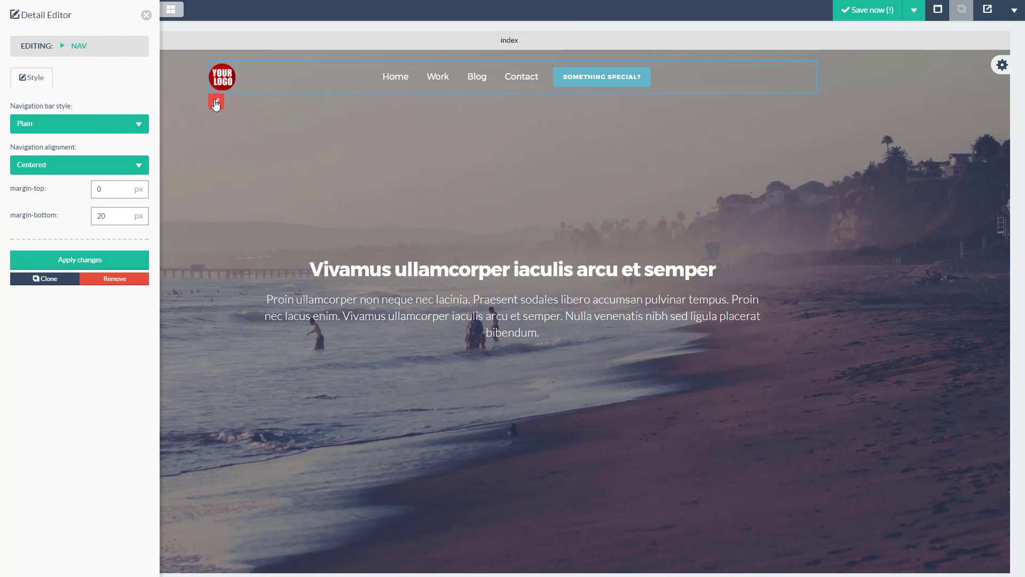
click(122, 285)
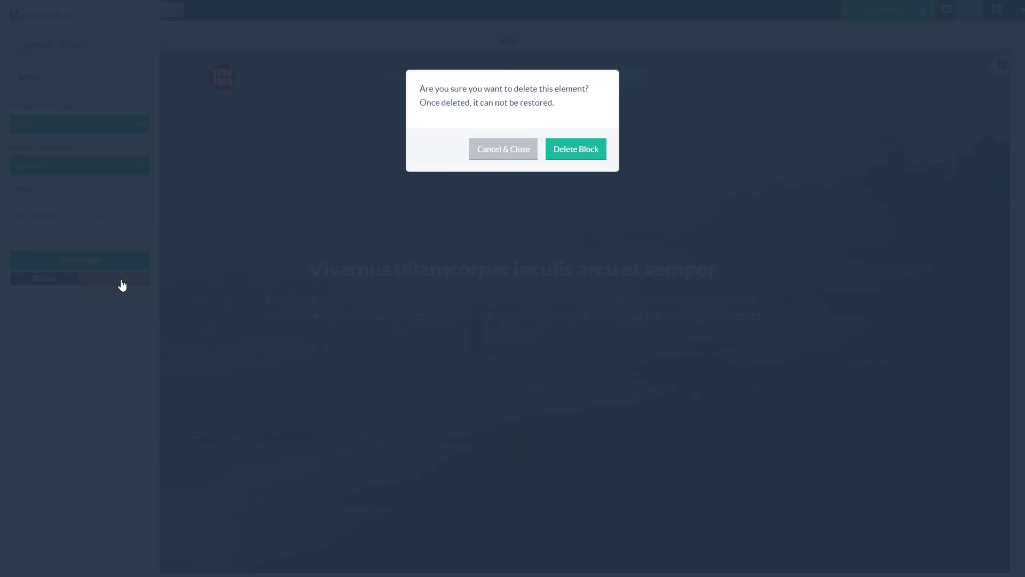
click(595, 156)
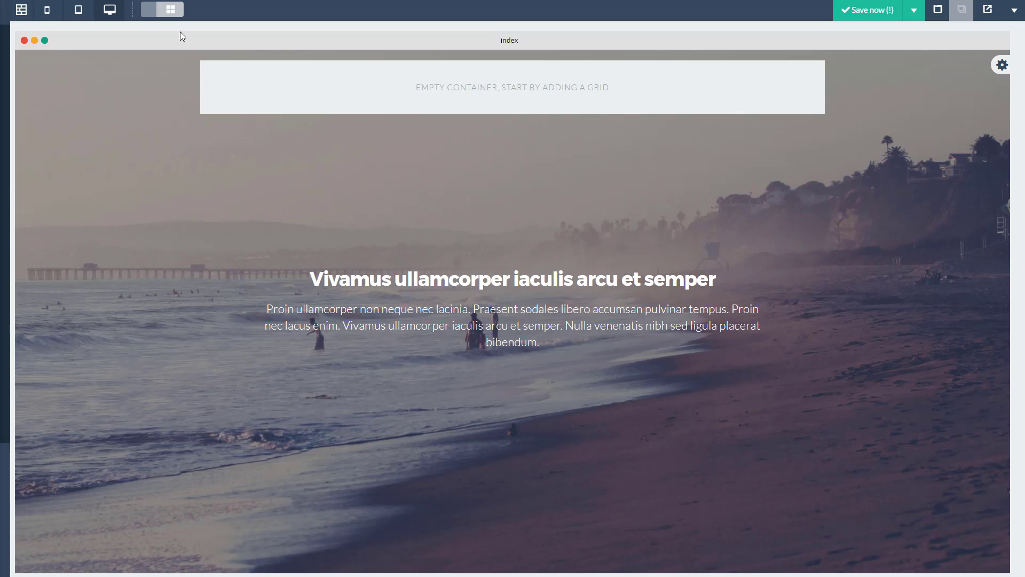
- Add a single-column 100% grid to the empty container above the header's main heading
mouse_move(12, 14)
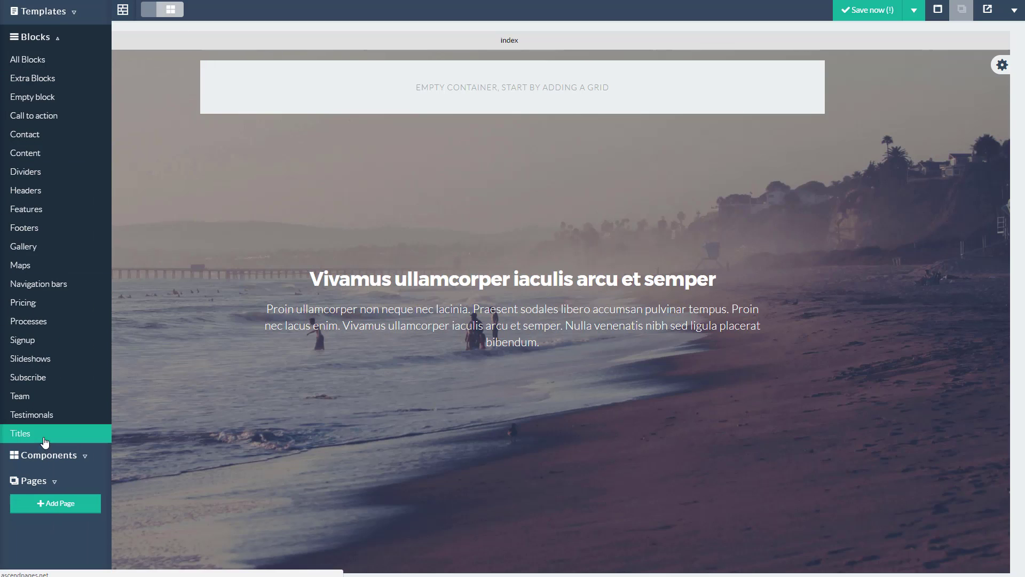
click(56, 462)
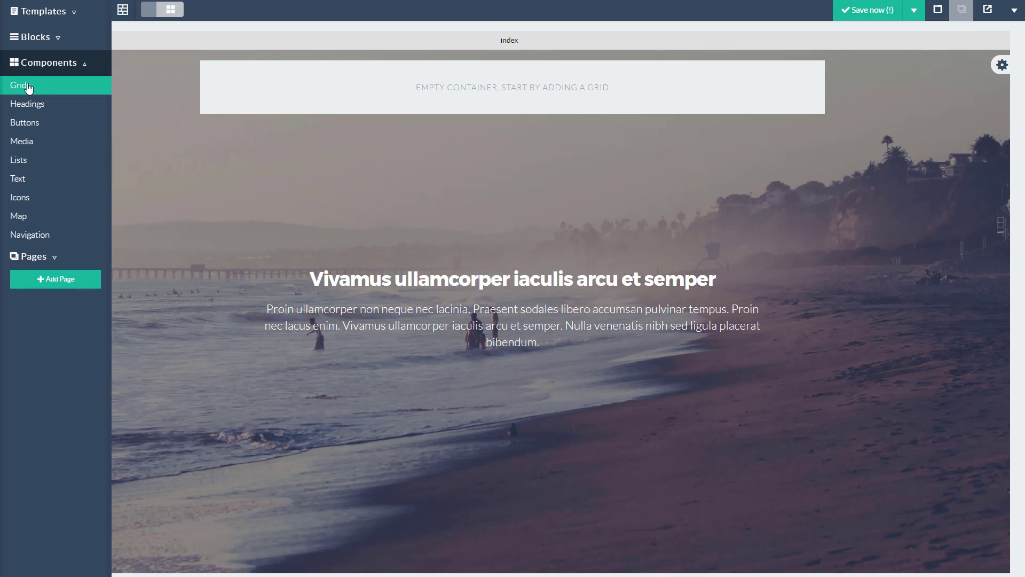
click(30, 87)
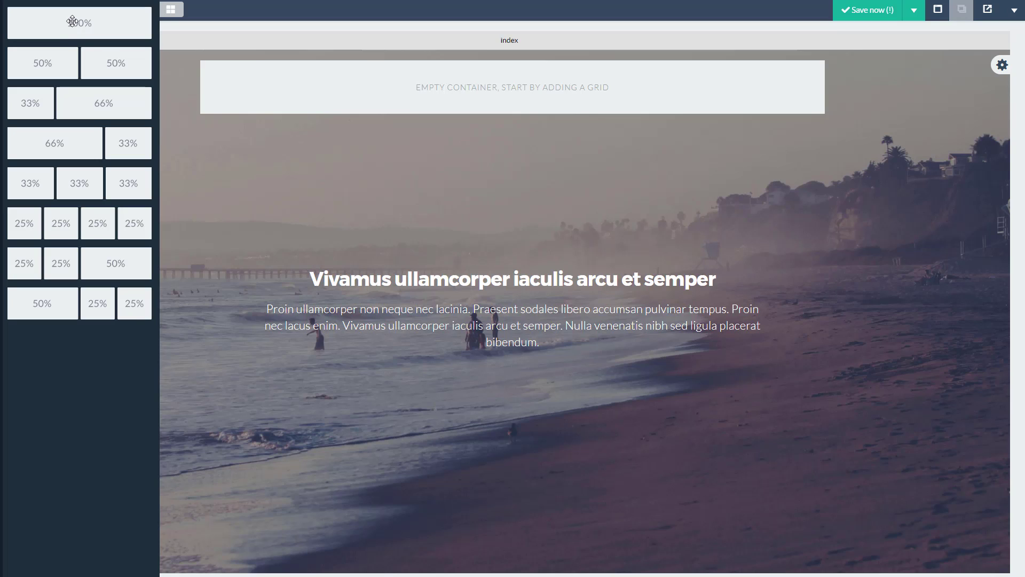
drag(72, 22, 501, 87)
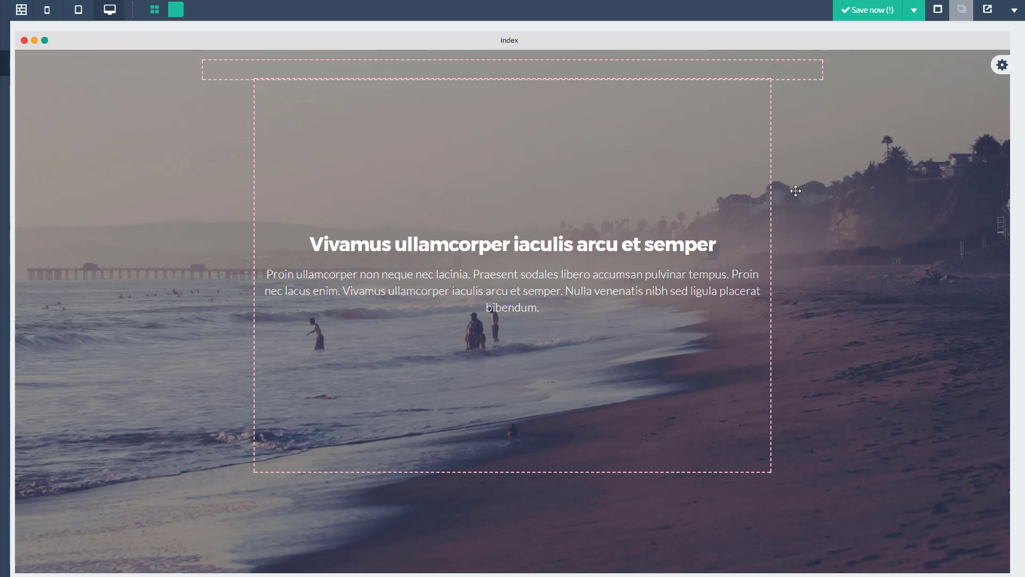
- Examine the margin settings of the single-column grid above the header's main heading
mouse_move(766, 67)
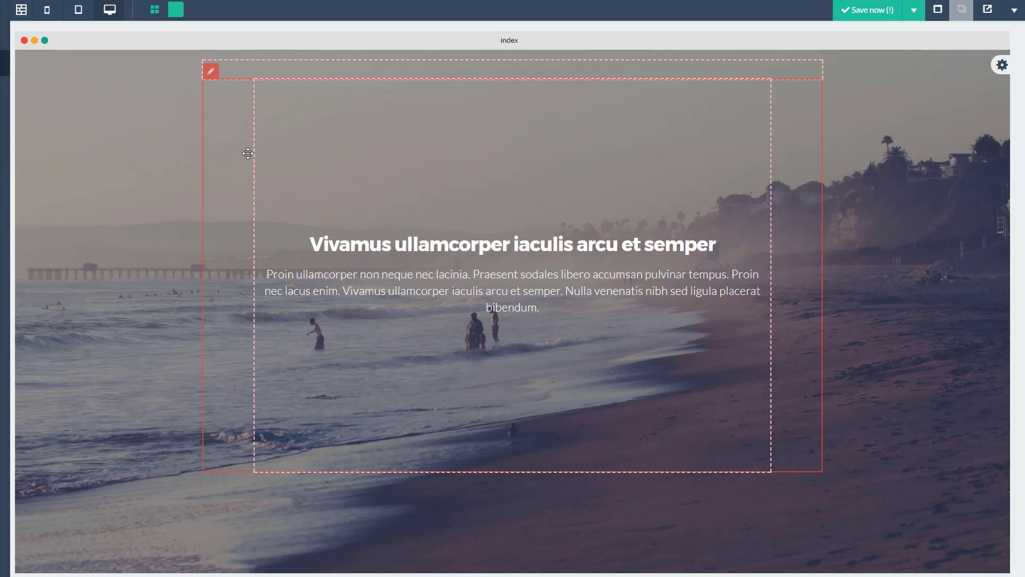
mouse_move(244, 73)
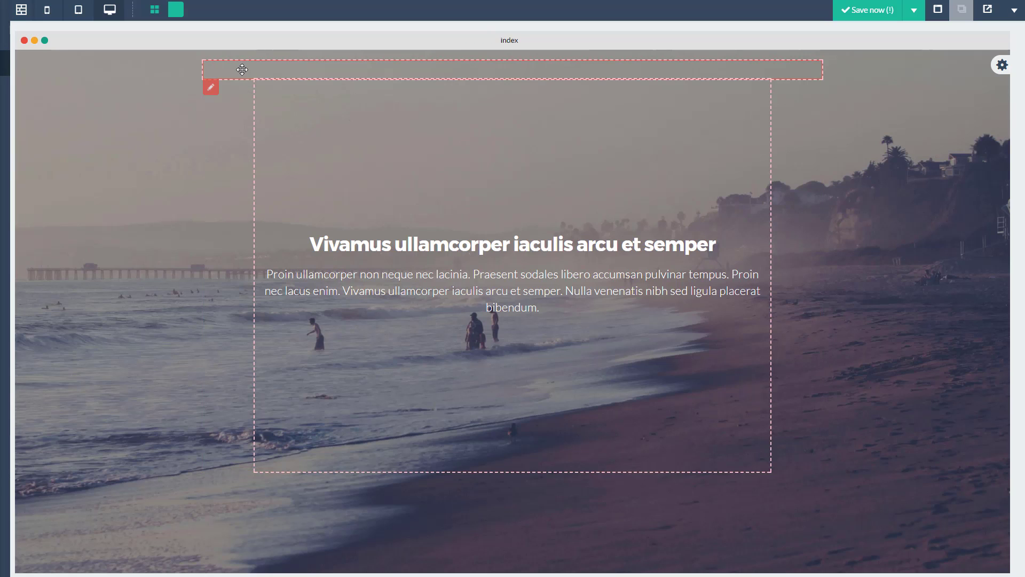
click(211, 88)
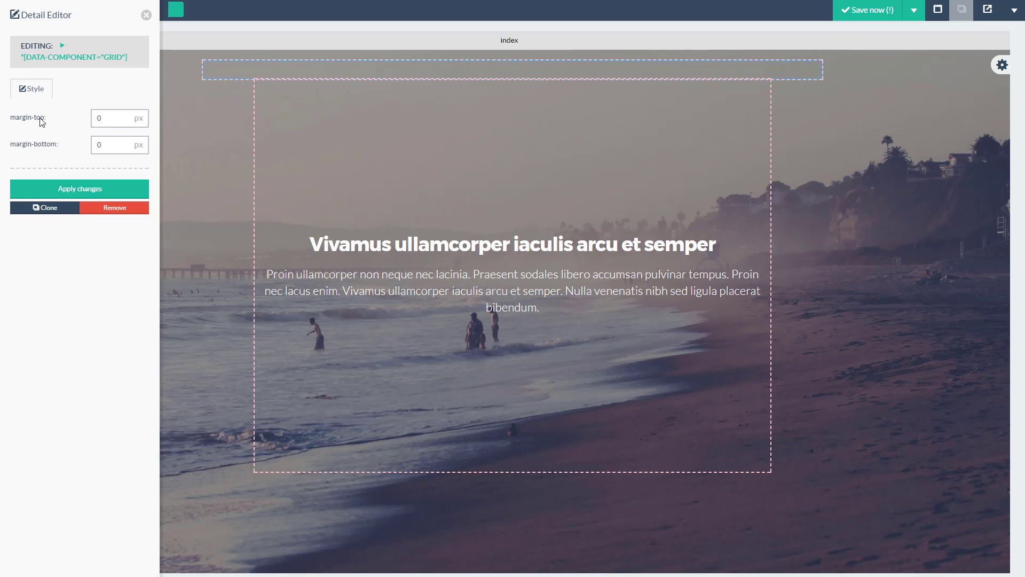
click(146, 15)
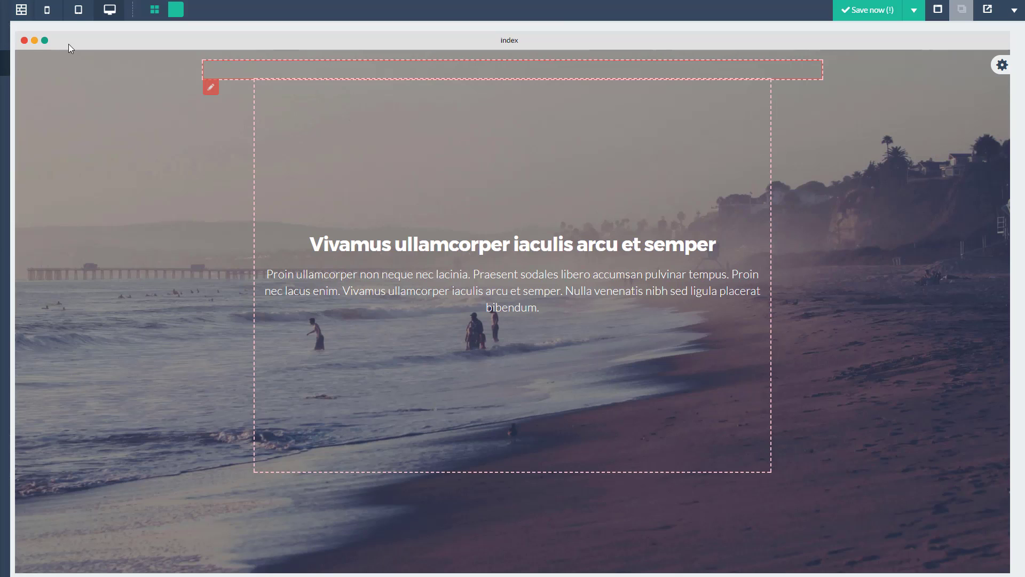
- Add a Headline 1 component to the single-column grid above the header's main heading
mouse_move(18, 13)
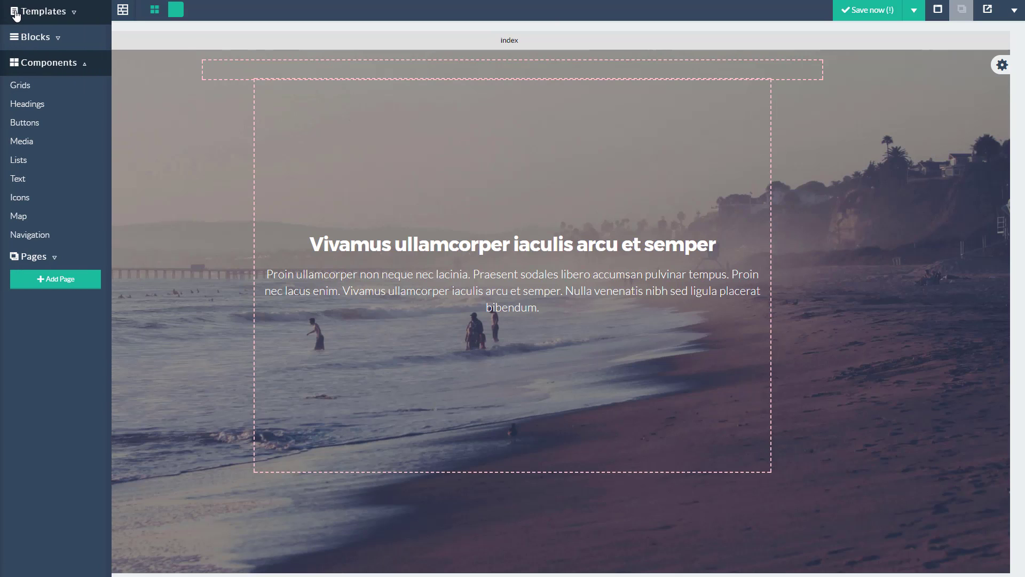
mouse_move(41, 105)
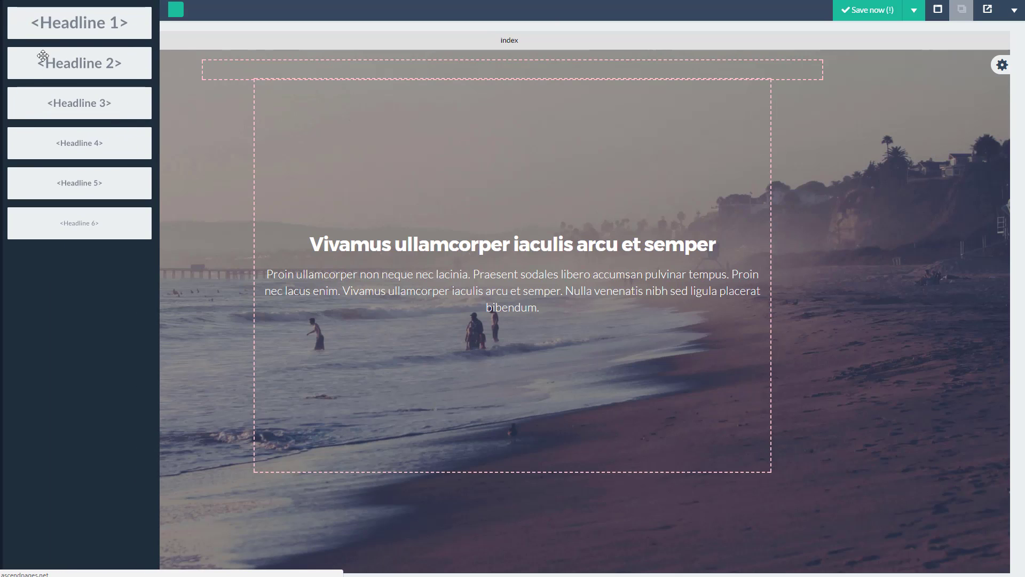
drag(66, 23, 458, 75)
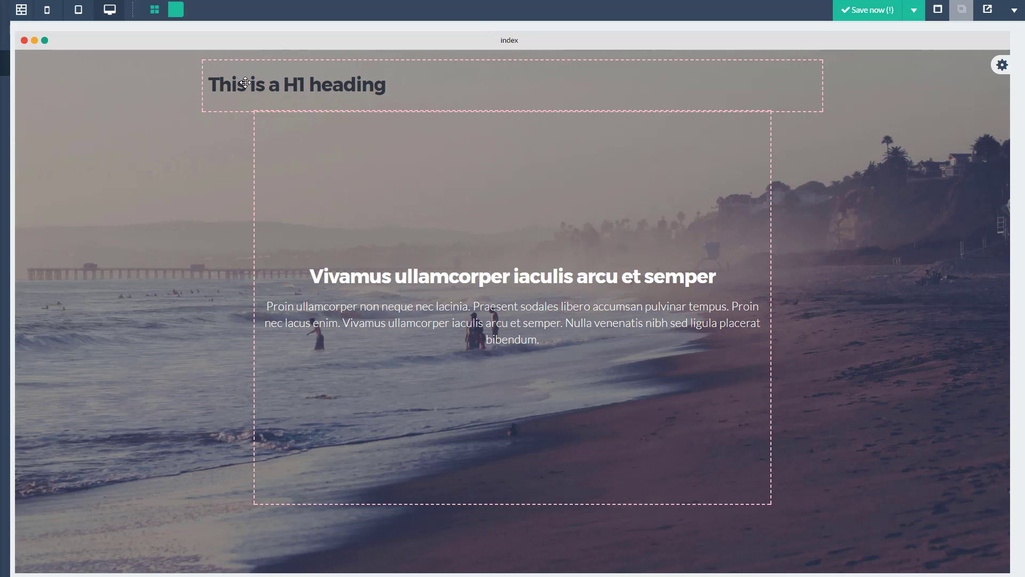
- Replace the top H1 heading's text with "This is my video review of AscendPages"
click(233, 64)
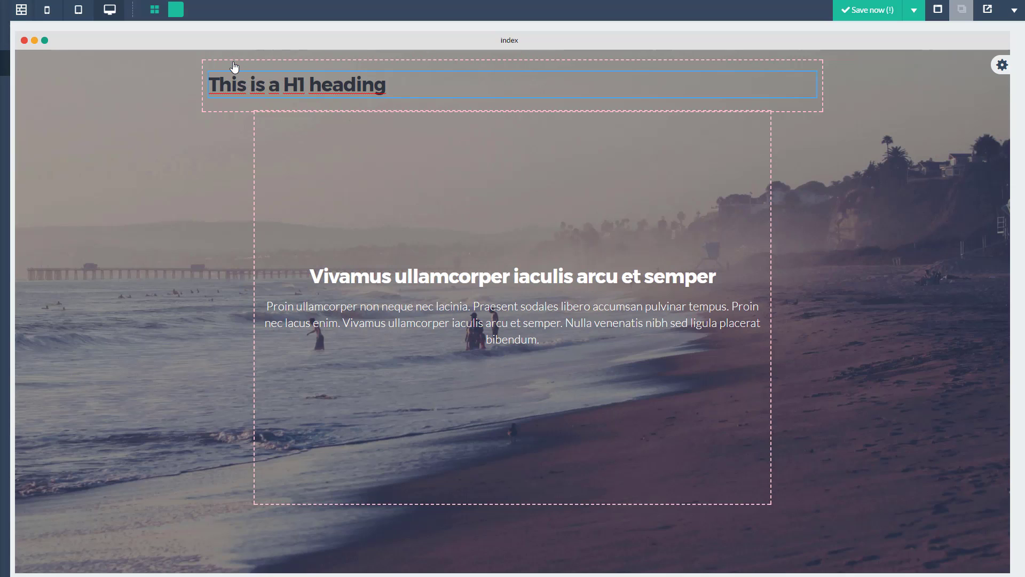
triple_click(259, 88)
text(T)
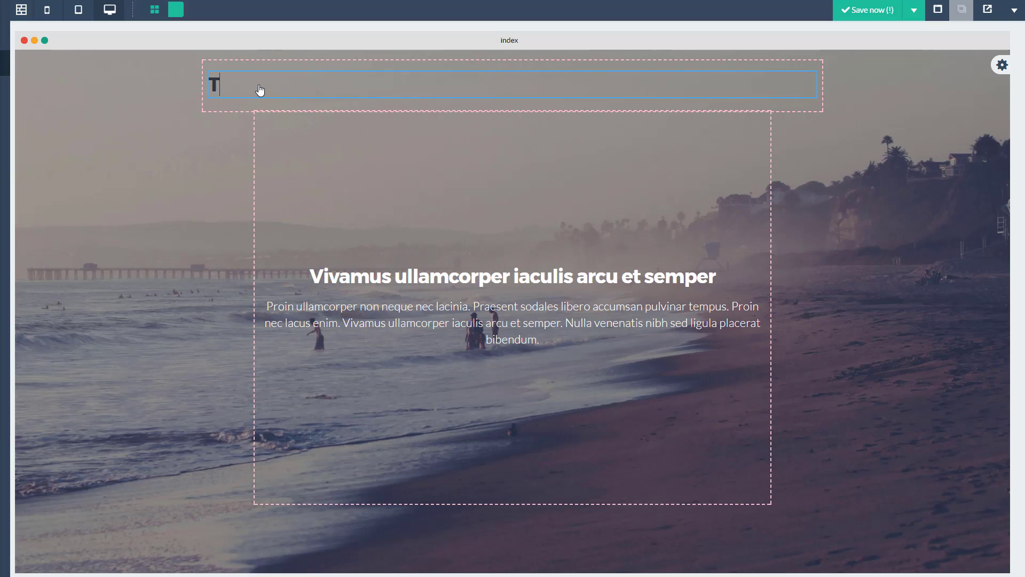
text(his is my video )
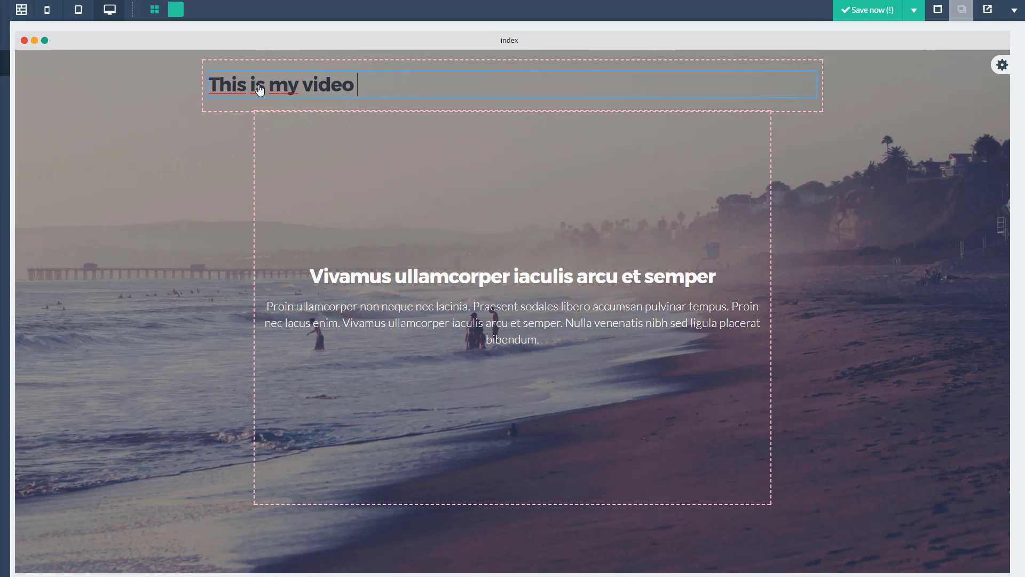
text(review of AscendPate)
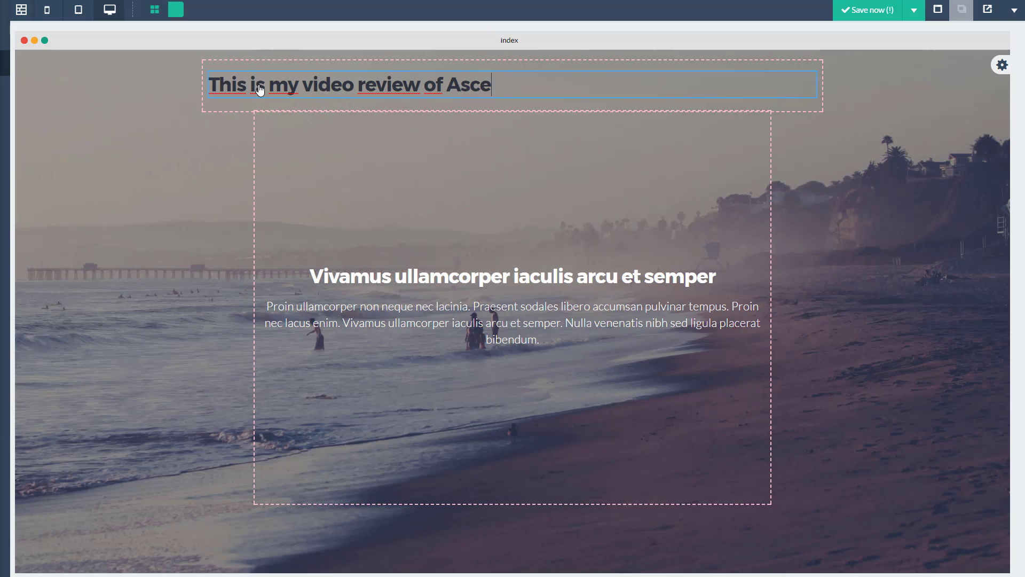
key(BackSpace)
key(BackSpace)
text(ges)
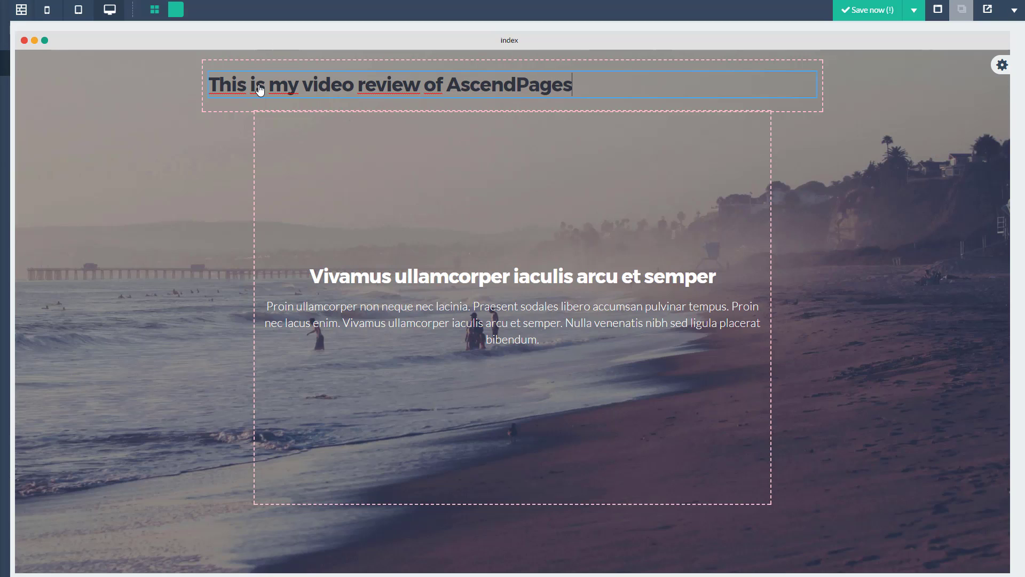
click(835, 140)
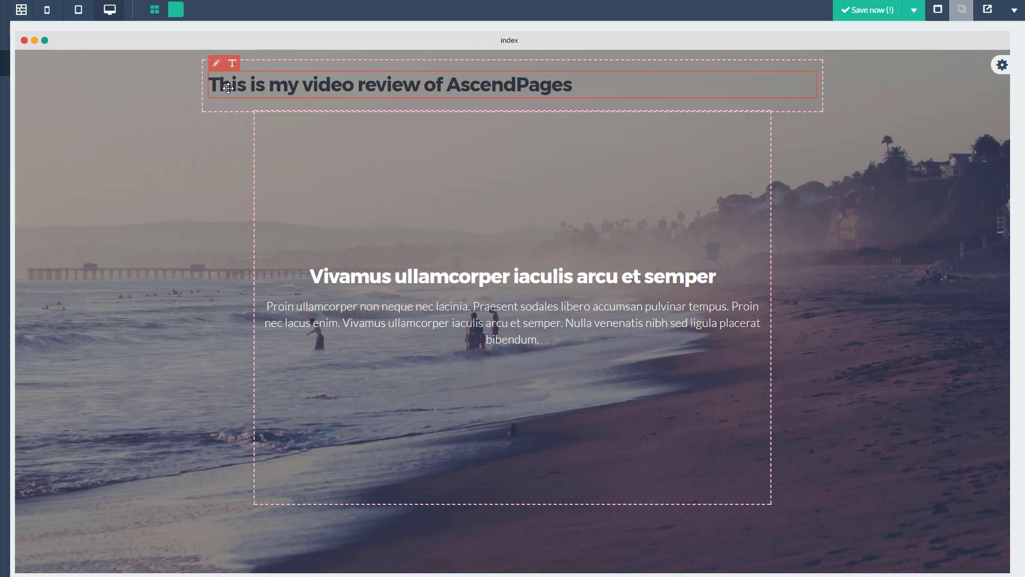
- Style the top heading with white text, a 56 px font size and center alignment, and apply the changes
click(217, 66)
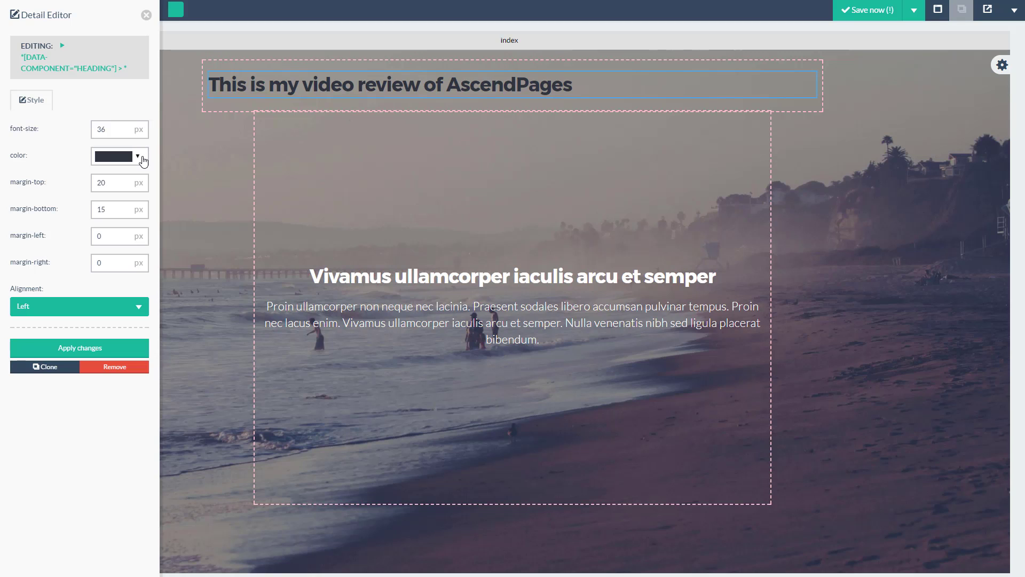
click(126, 158)
click(178, 179)
double_click(101, 129)
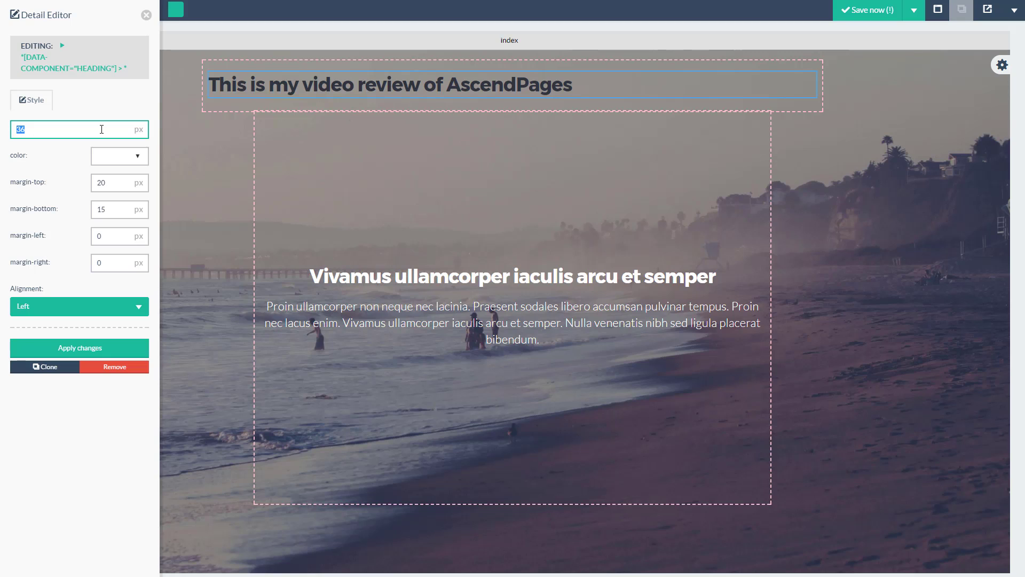
text(5)
key(Tab)
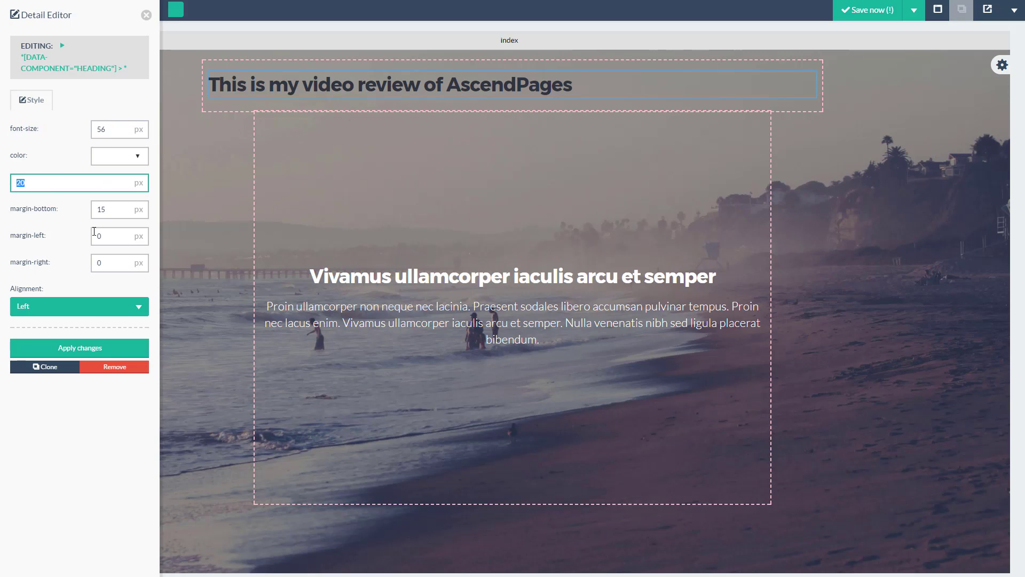
click(84, 305)
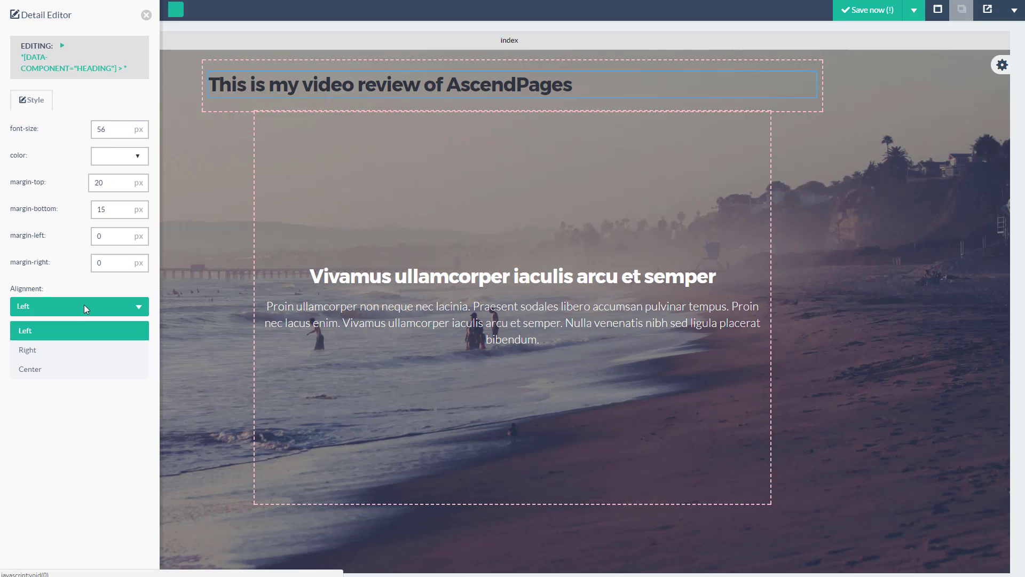
click(38, 367)
click(62, 346)
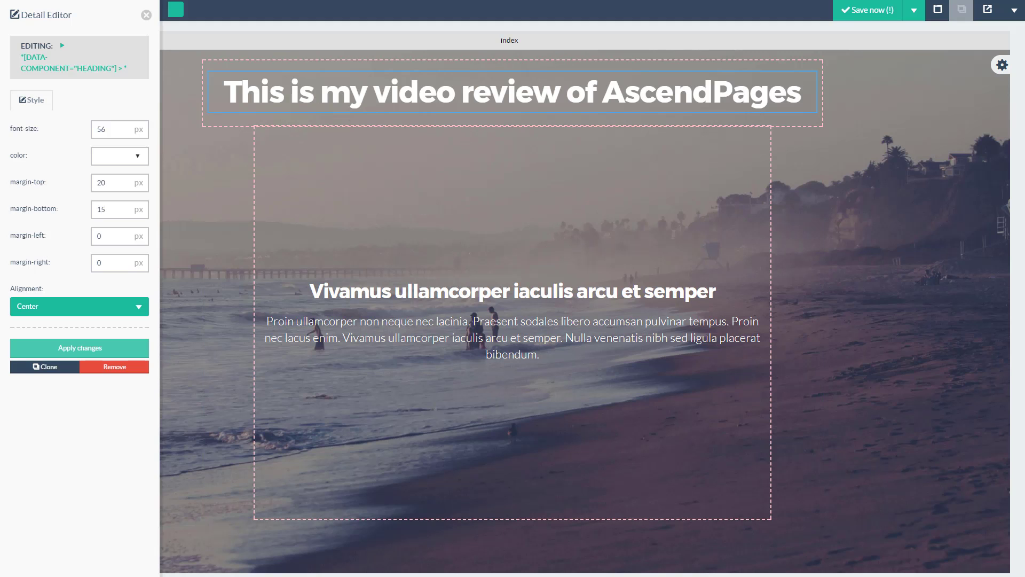
click(147, 16)
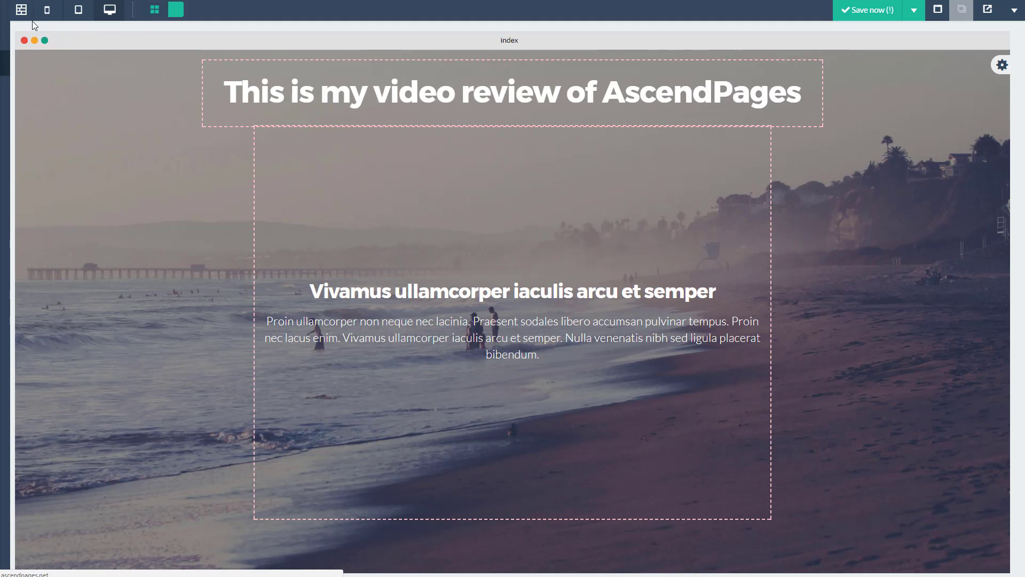
- Add a Youtube Video media component above the header's second heading
mouse_move(6, 27)
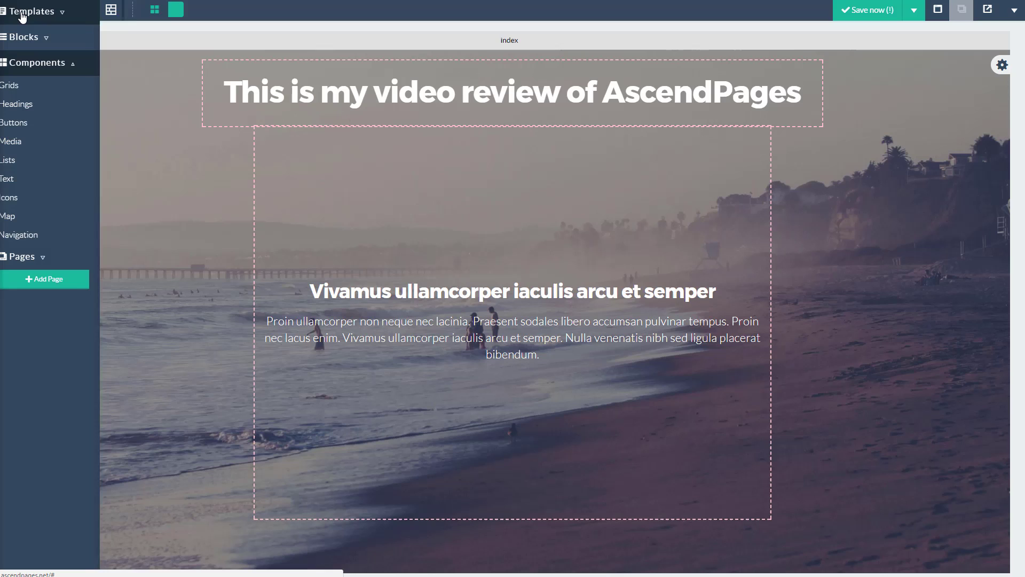
click(27, 144)
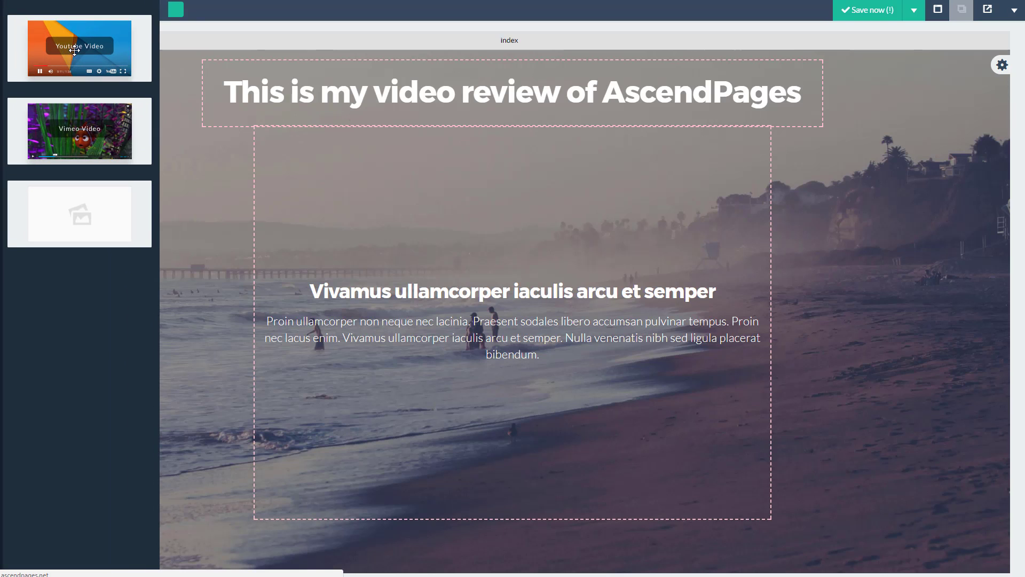
drag(414, 284, 513, 276)
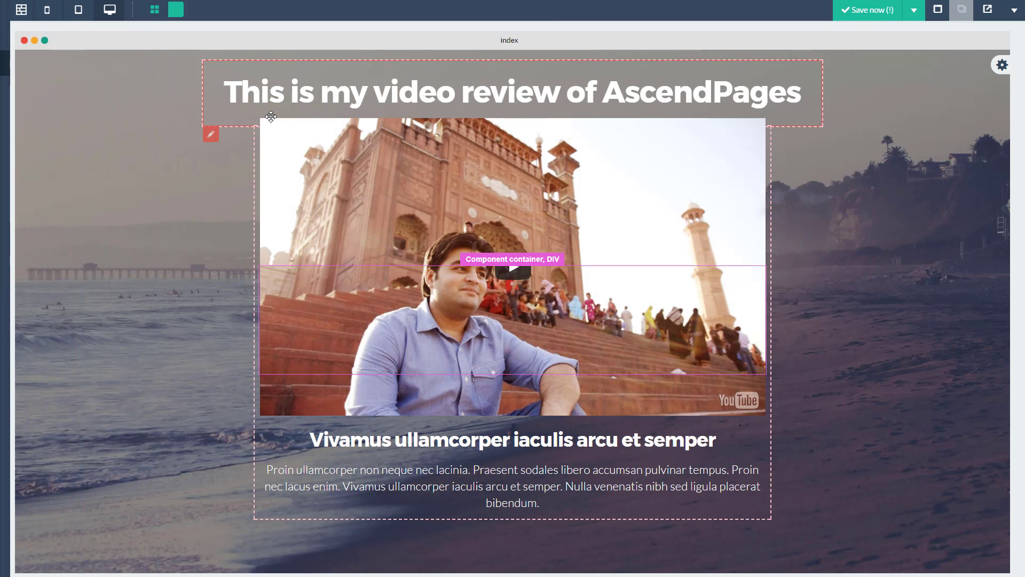
- Examine the Youtube and Vimeo video ID settings of the added video component
click(269, 112)
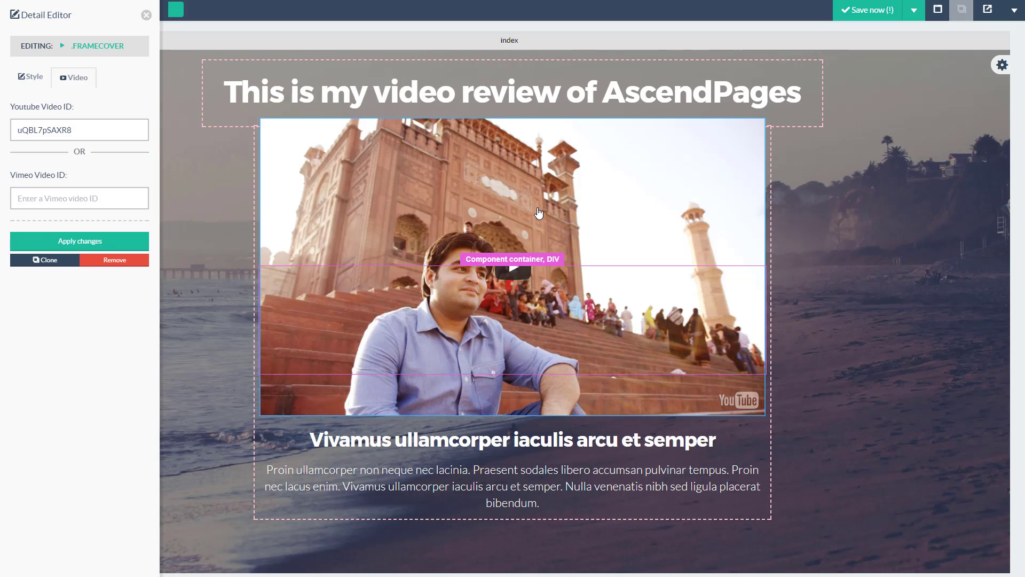
click(145, 14)
click(525, 268)
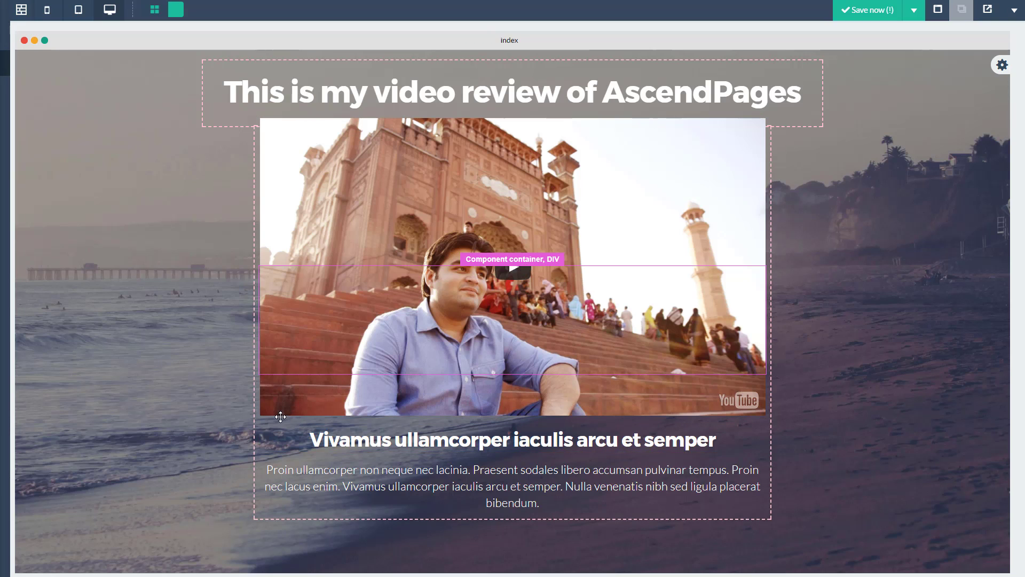
- Replace the text of the heading below the video with "If you're interested in AscendPages,"
mouse_move(282, 430)
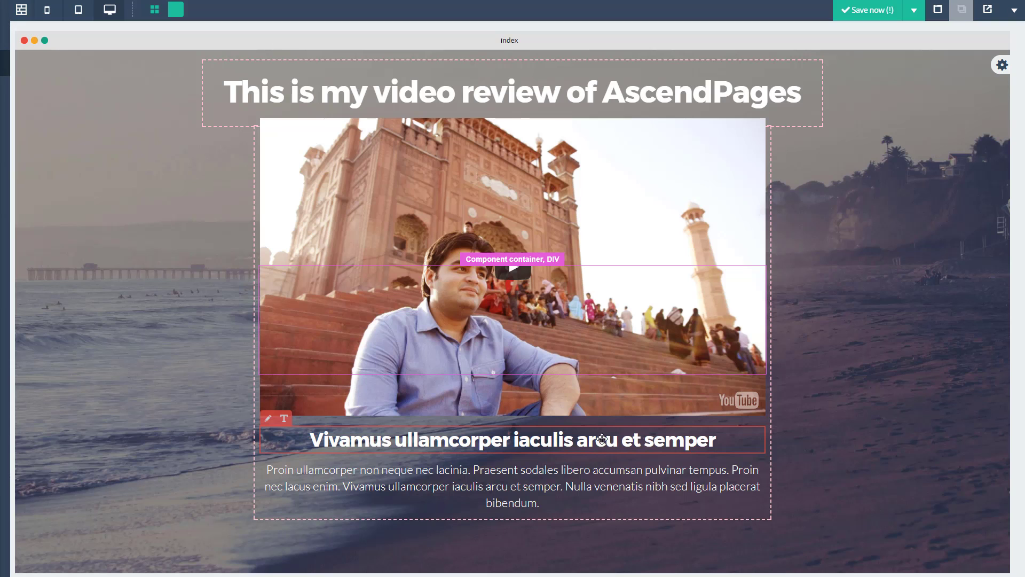
click(280, 420)
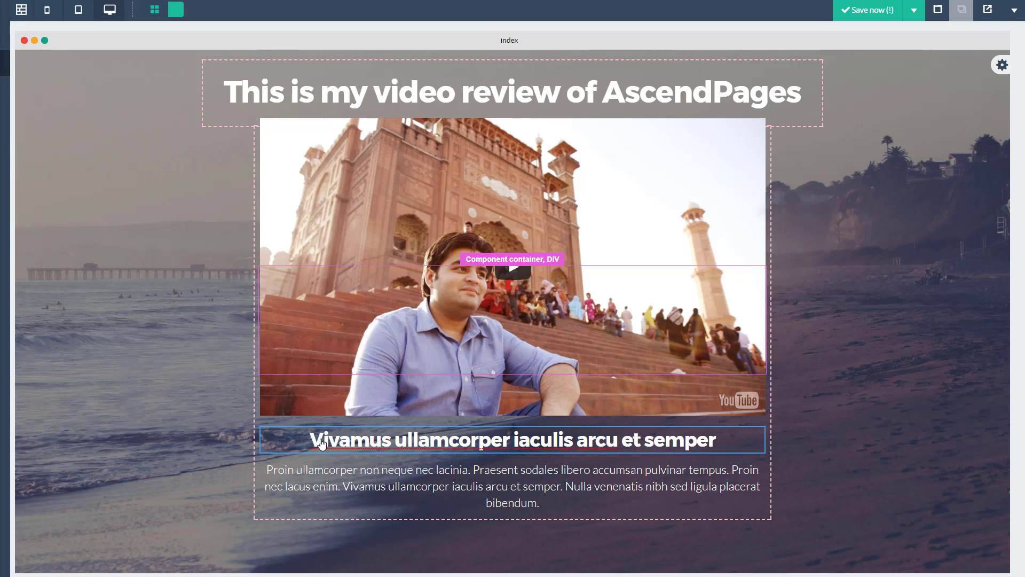
triple_click(322, 444)
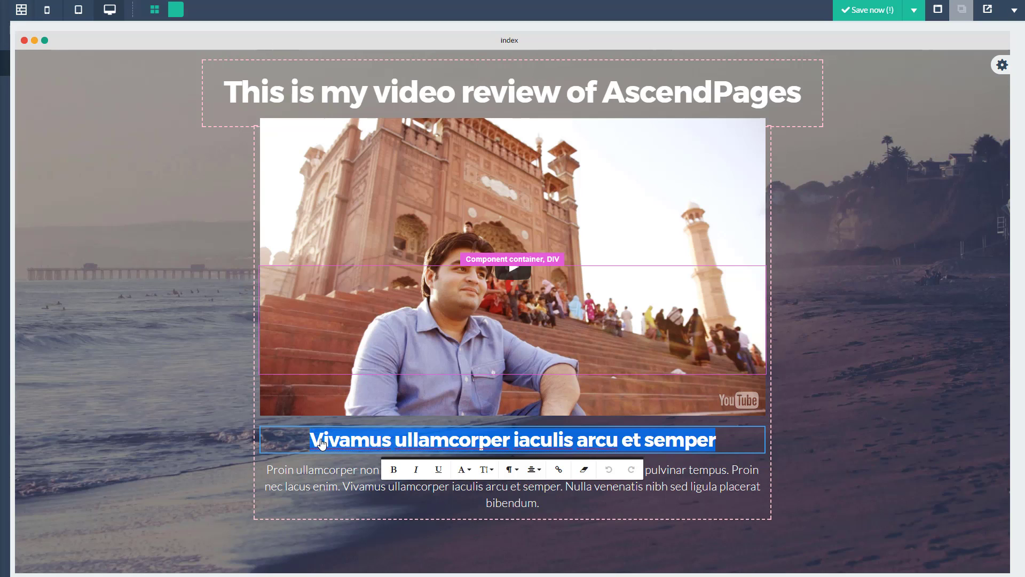
text(If you're )
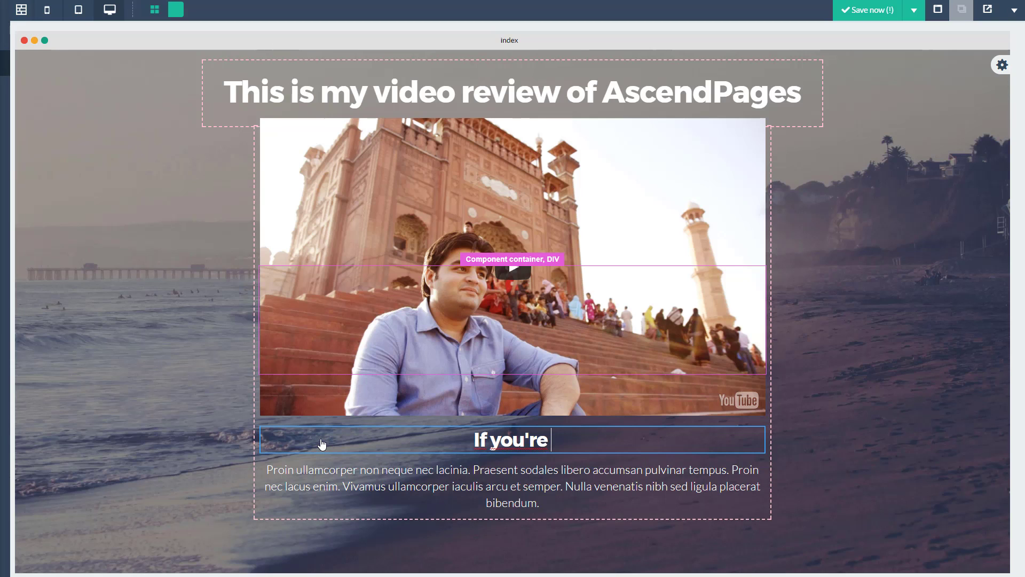
text(interested in AScend)
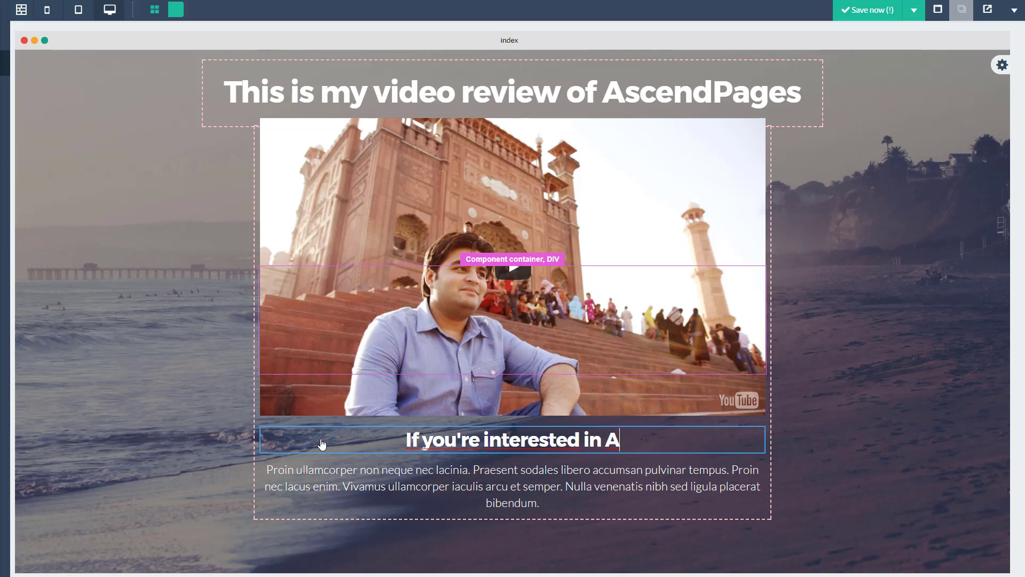
key(BackSpace)
key(BackSpace)
key(BackSpace)
key(BackSpace)
key(BackSpace)
text(sce)
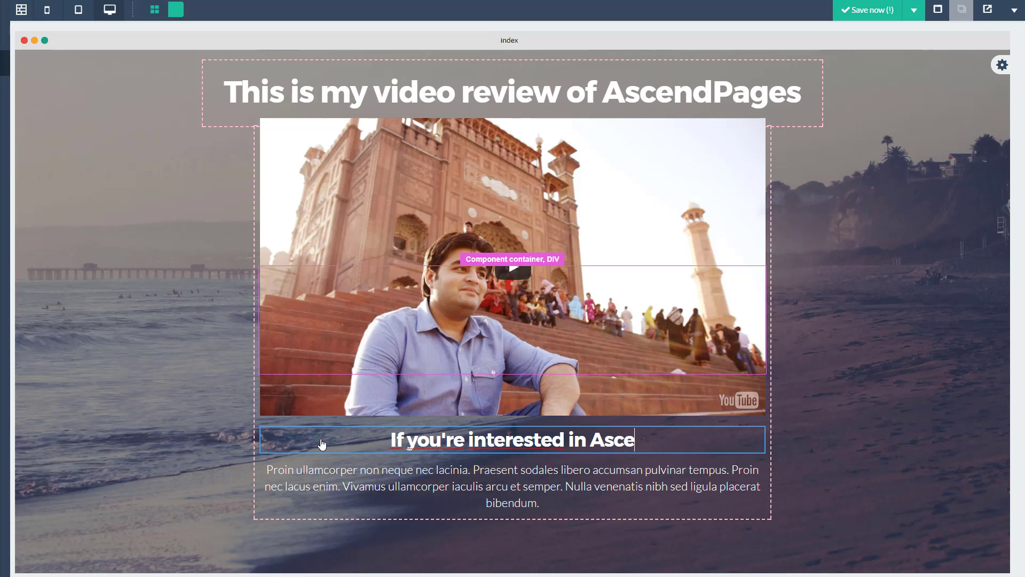
text(ndPages,)
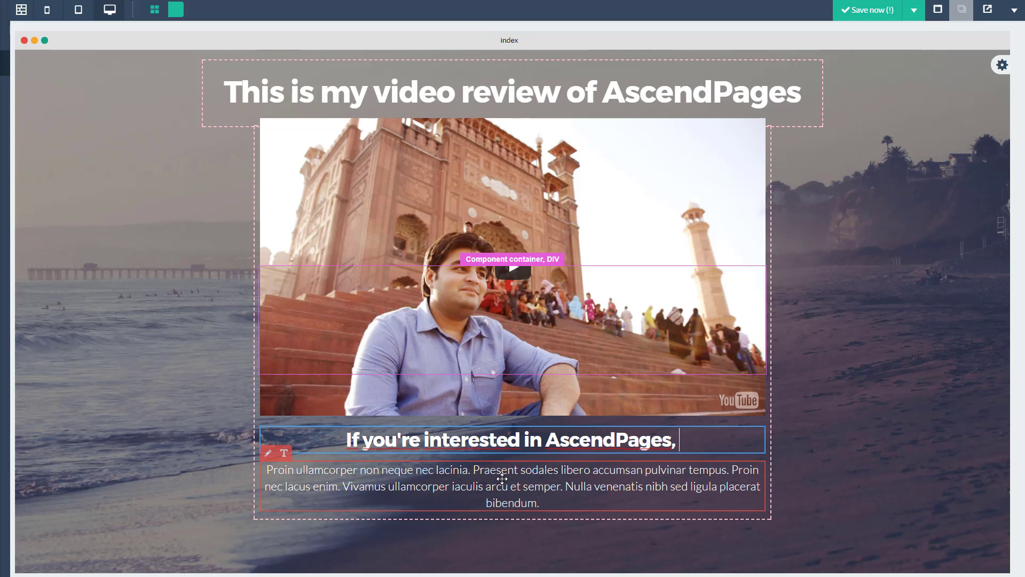
key(Escape)
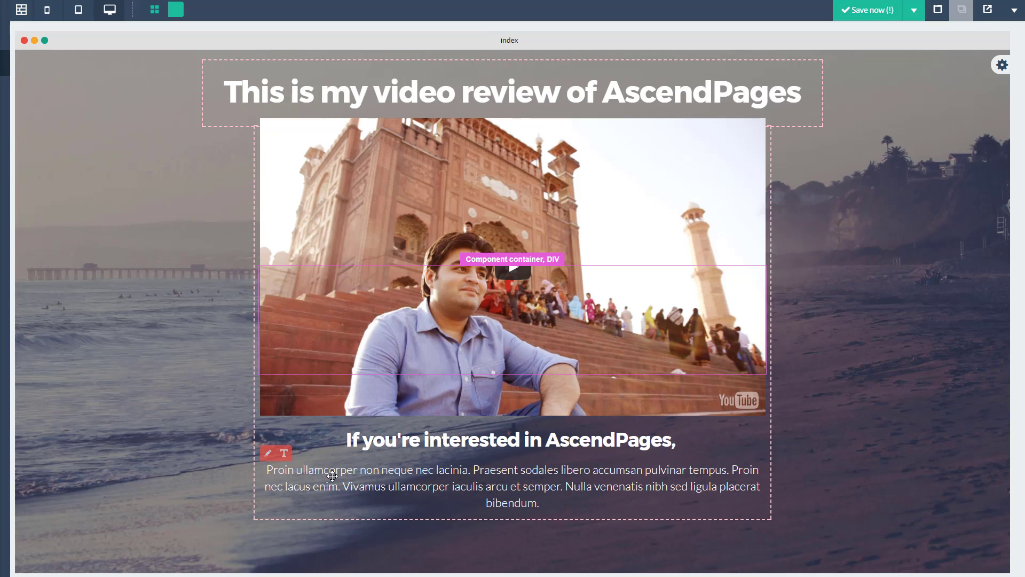
- Remove the placeholder paragraph beneath the heading under the video, and open that heading's text for editing
click(268, 454)
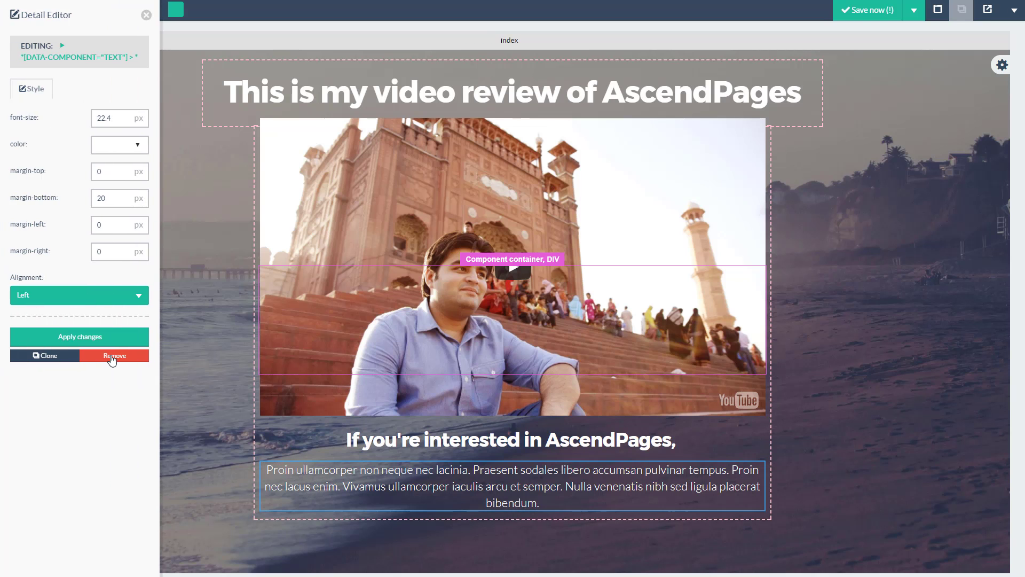
click(113, 356)
click(584, 155)
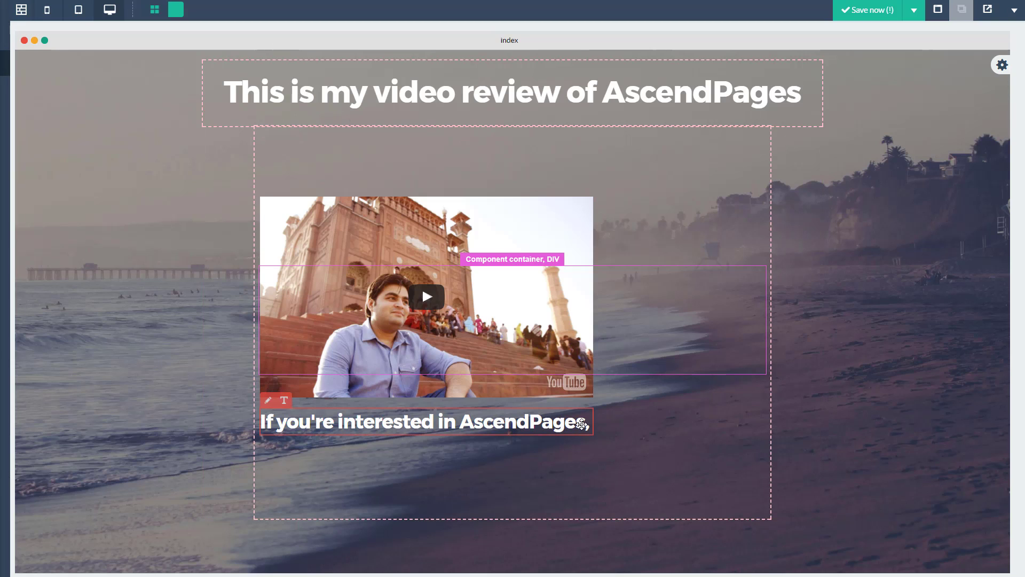
click(287, 407)
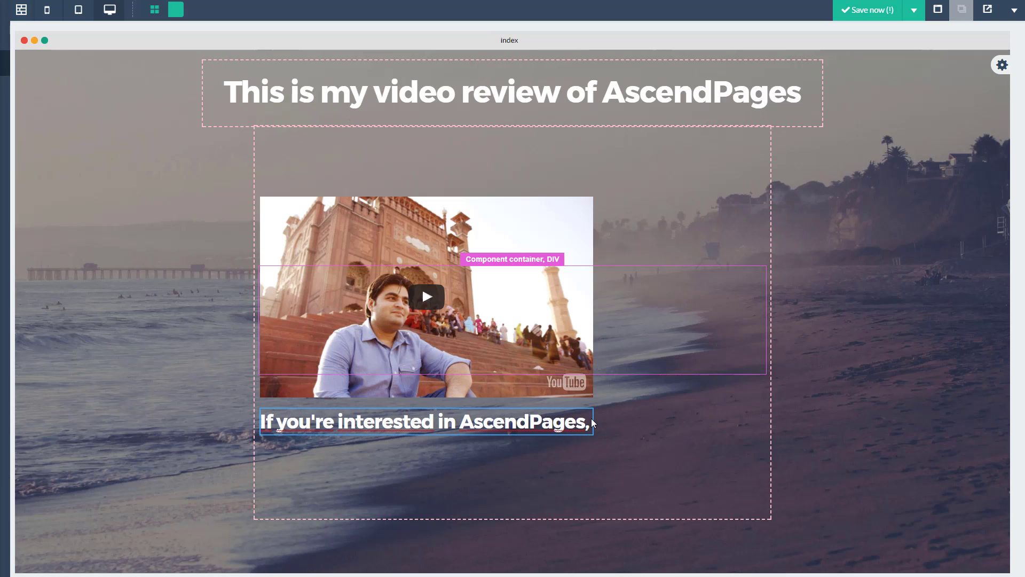
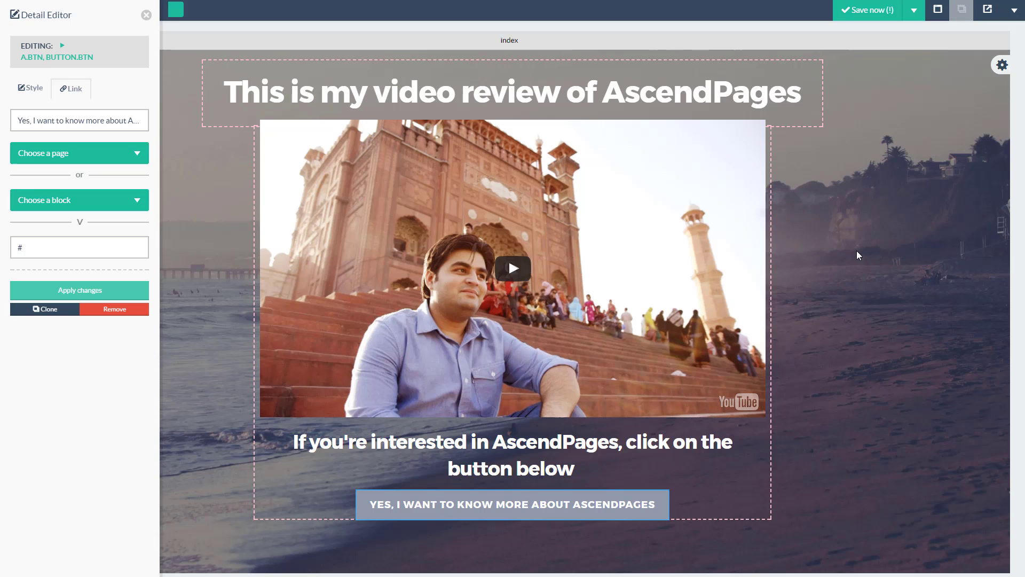
- Close the button's detail settings and look through the available template and block categories
click(145, 16)
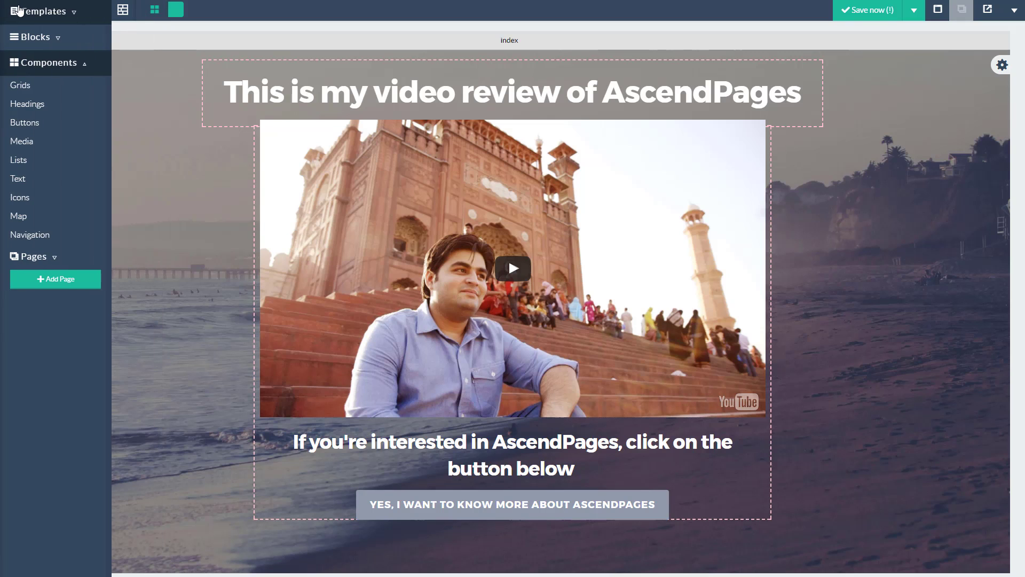
click(35, 37)
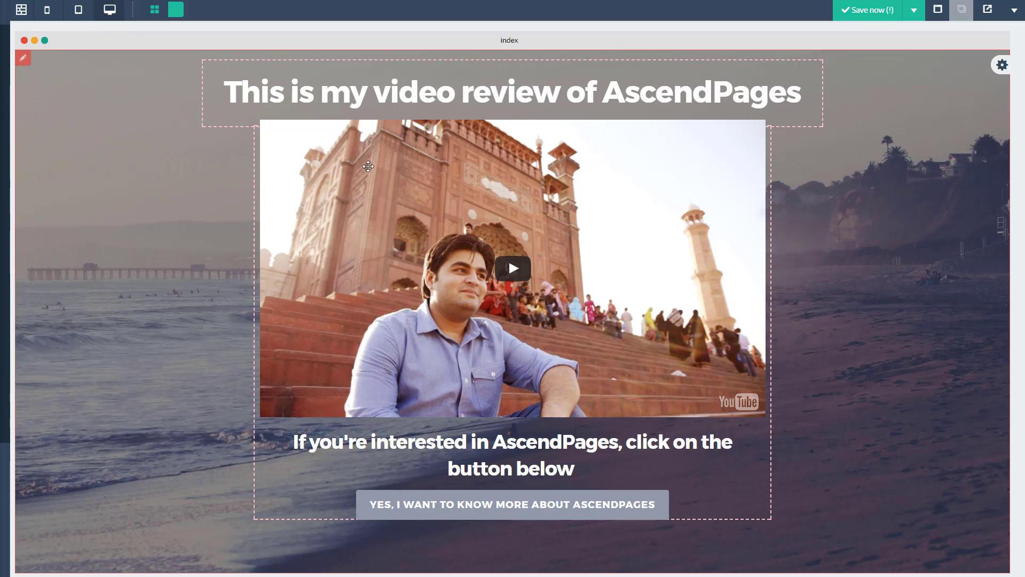
click(32, 13)
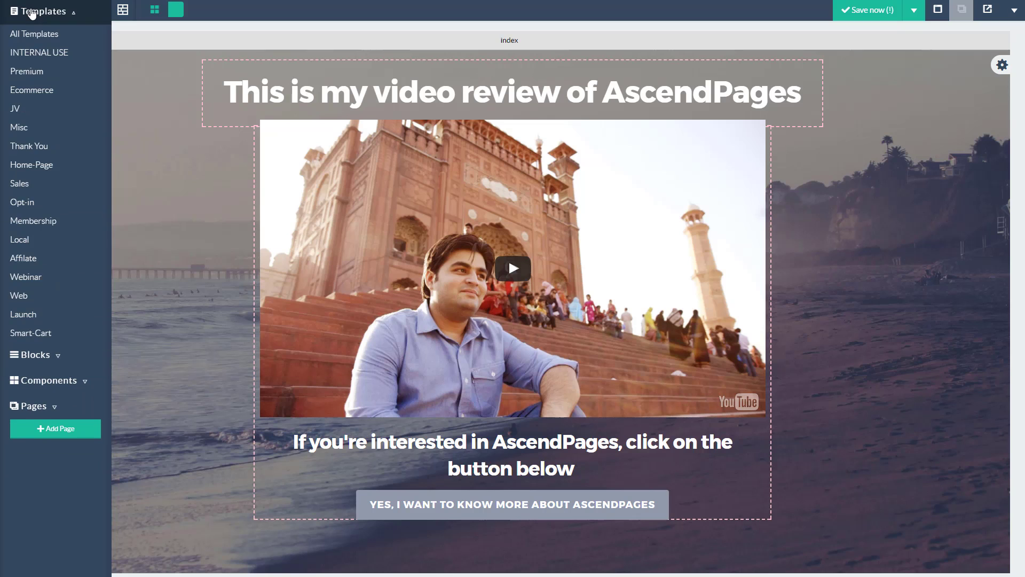
click(32, 165)
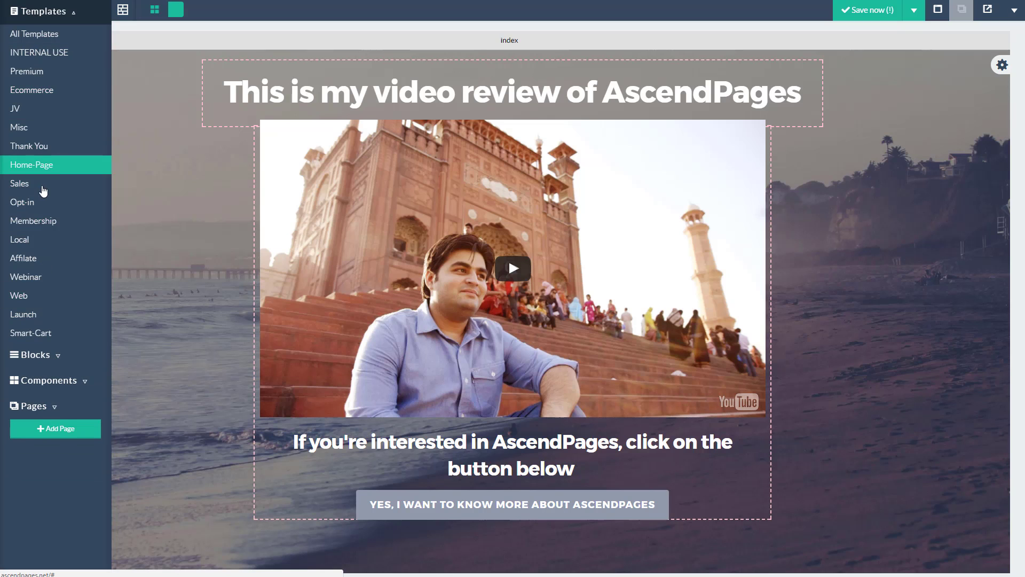
click(32, 11)
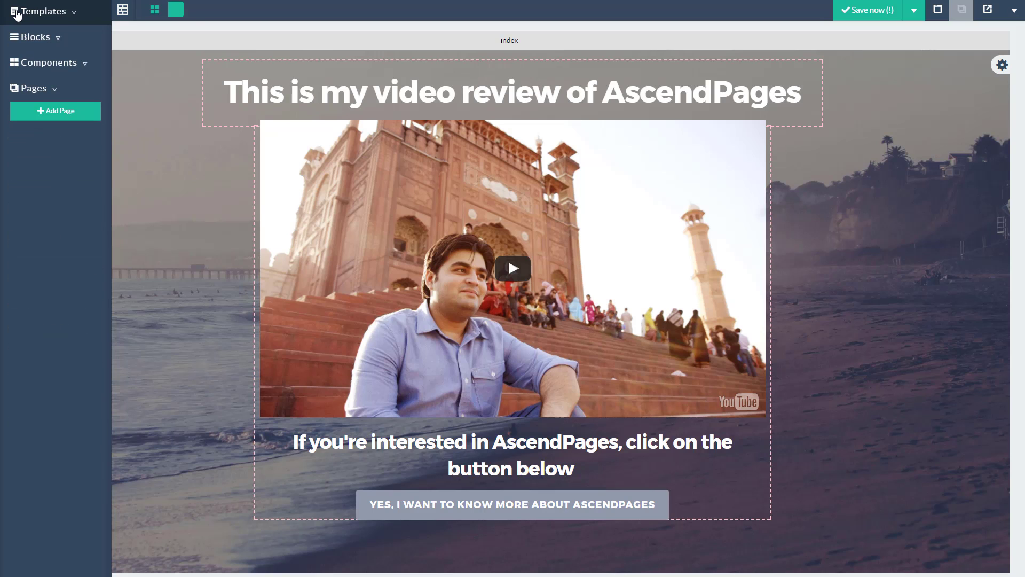
click(34, 37)
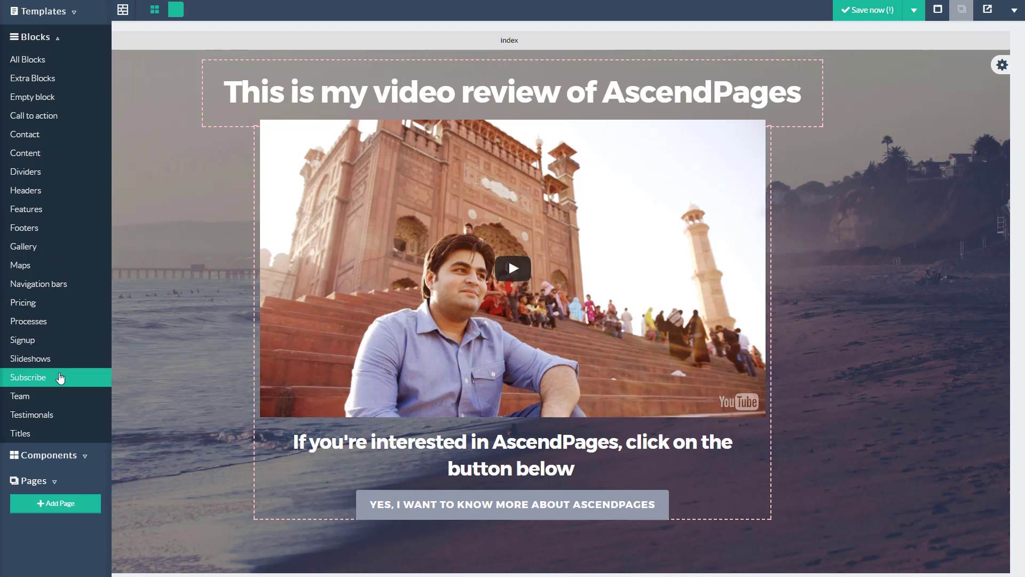
- Add the signup block with a white form card on a blue background beneath the header block
click(24, 345)
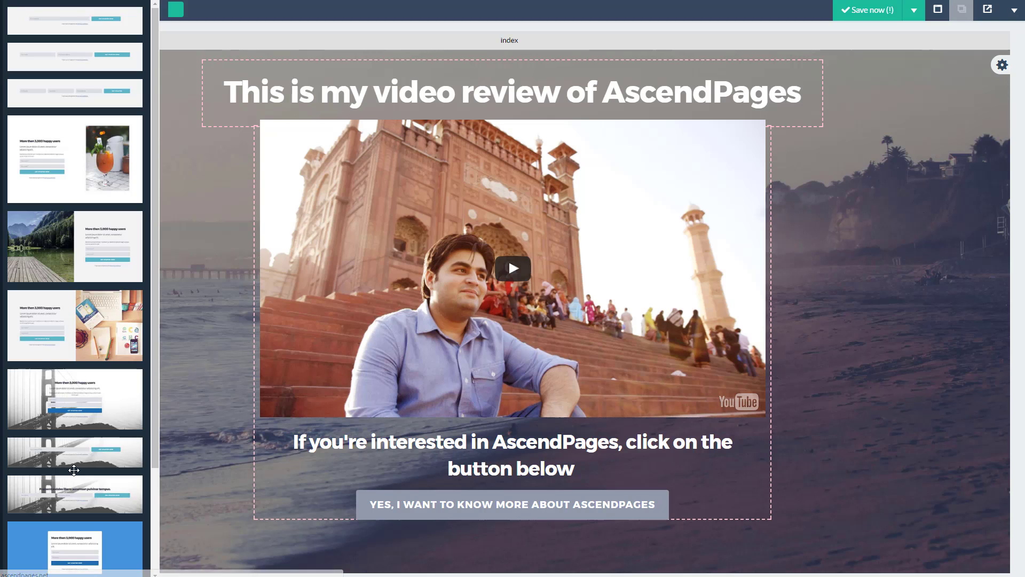
scroll(110, 416, down, 2)
drag(109, 417, 572, 528)
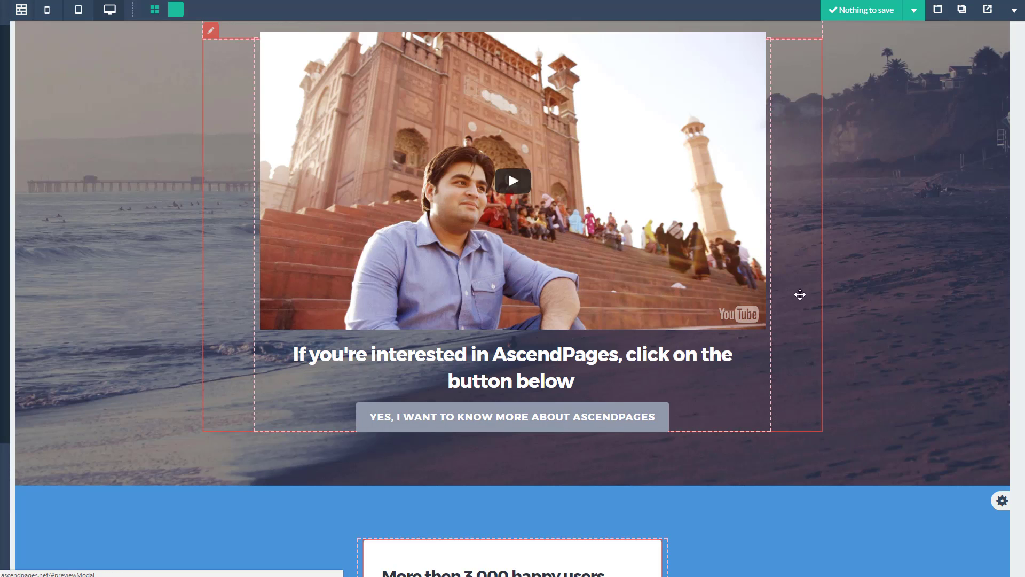
scroll(550, 350, up, 1)
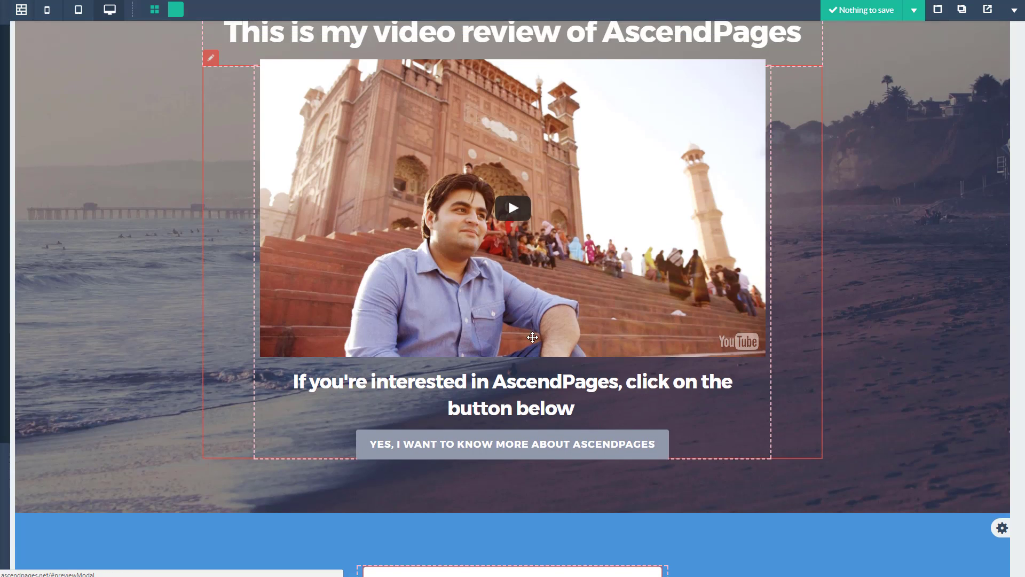
scroll(550, 350, down, 1)
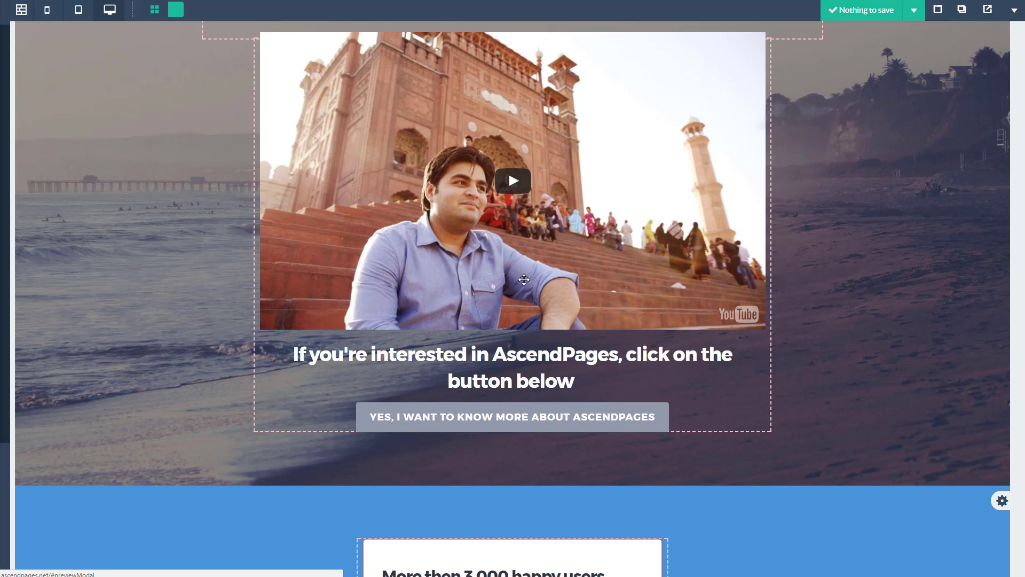
scroll(781, 354, down, 4)
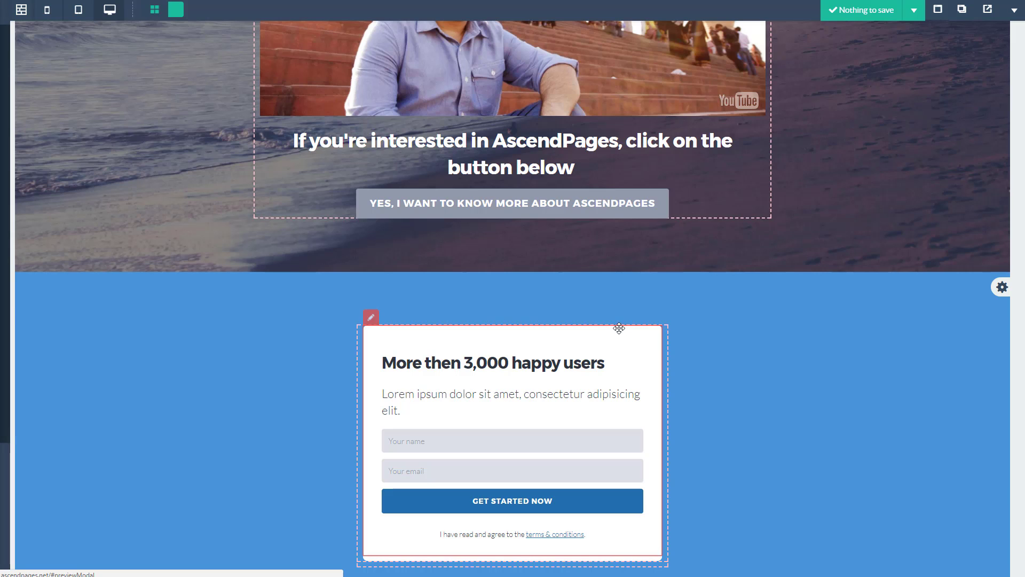
- Move the signup form content from its white card into the header block, beneath the call-to-action button
drag(615, 309, 615, 210)
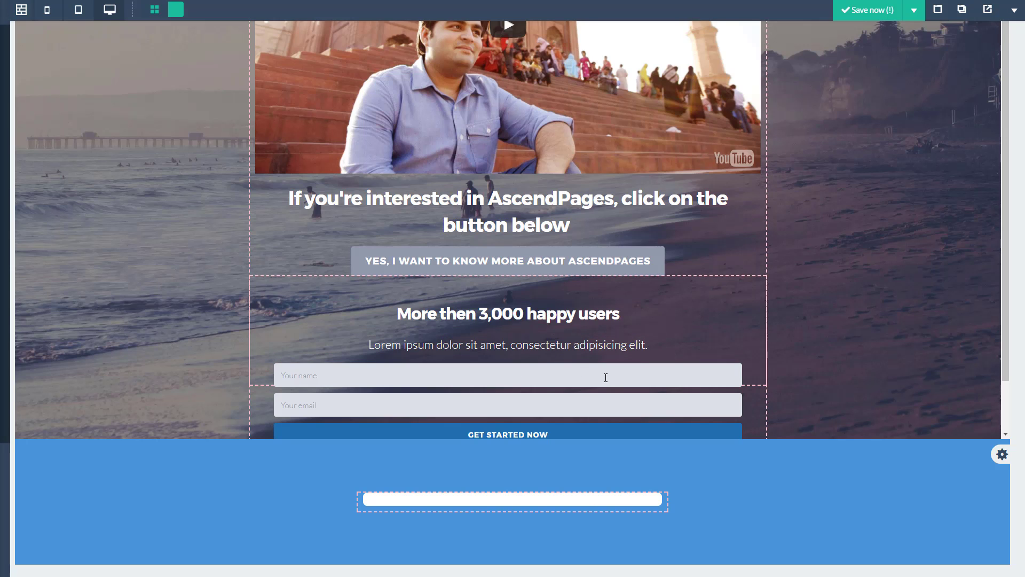
scroll(604, 375, up, 3)
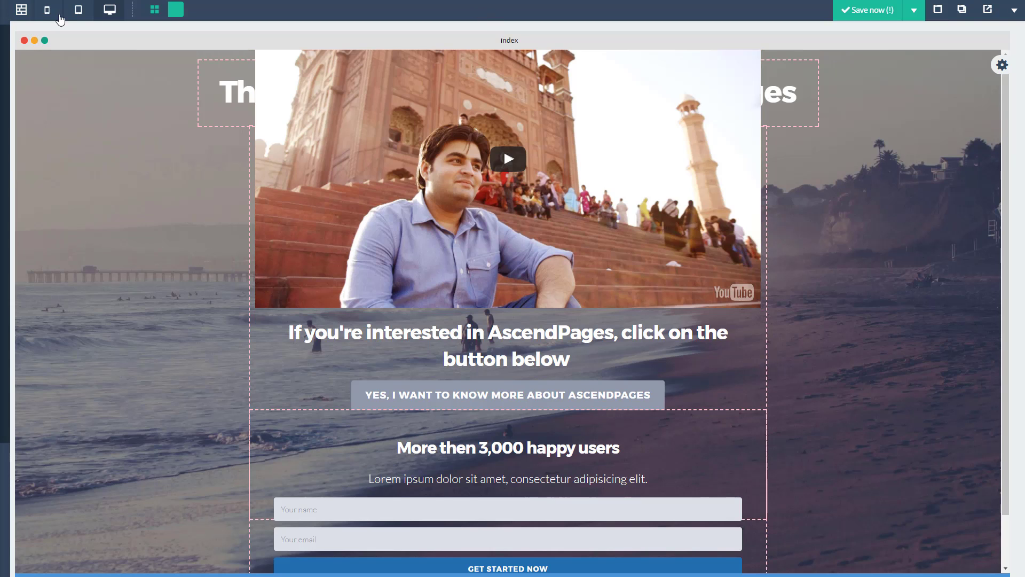
- Look through the block designs in the Features category
mouse_move(23, 15)
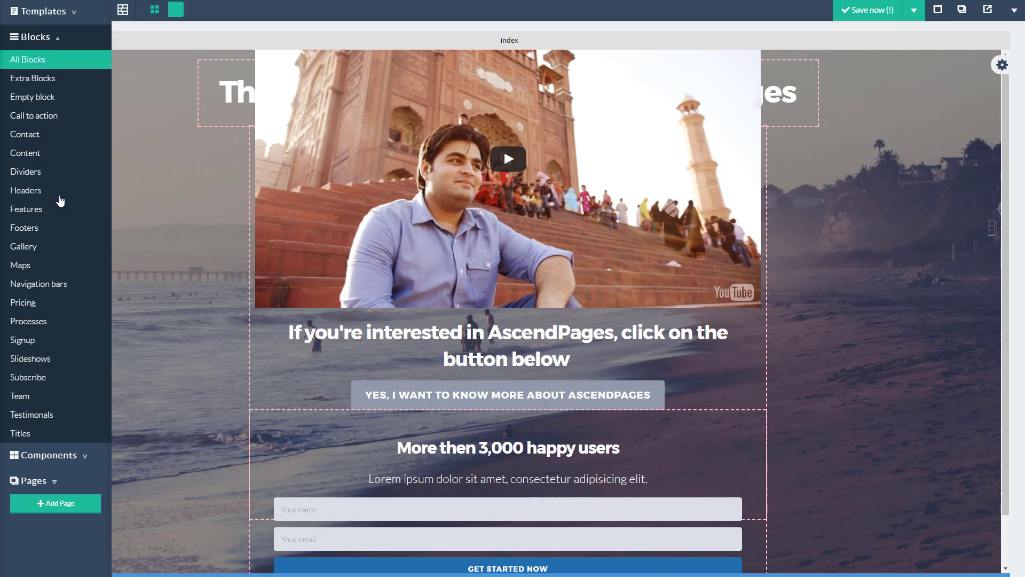
click(35, 209)
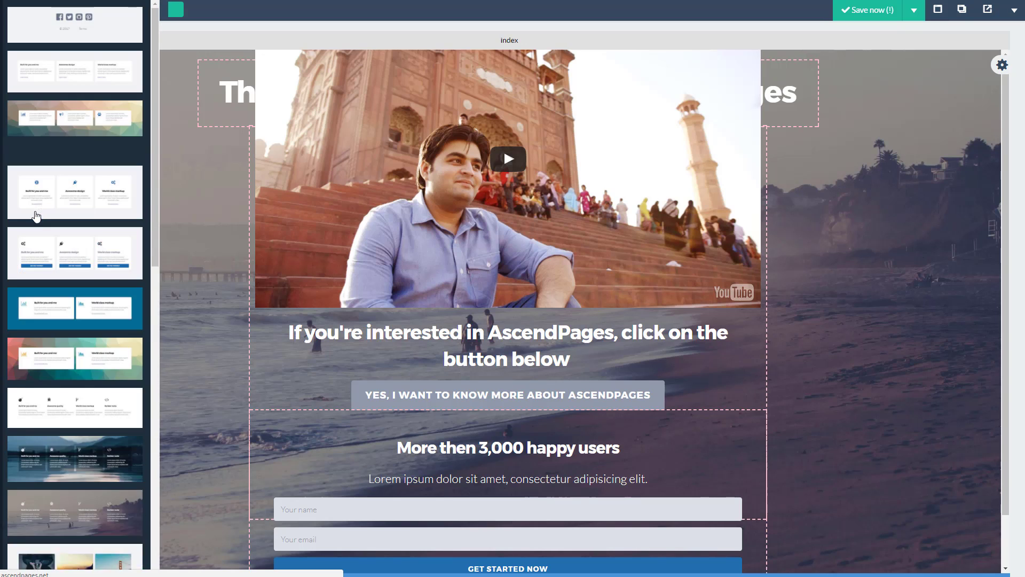
scroll(88, 60, down, 5)
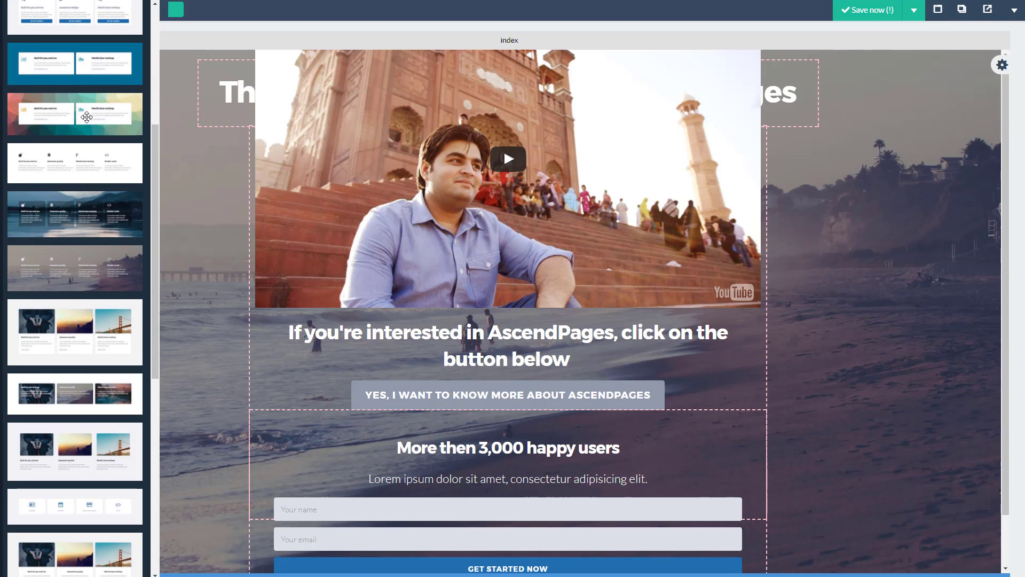
drag(77, 325, 571, 310)
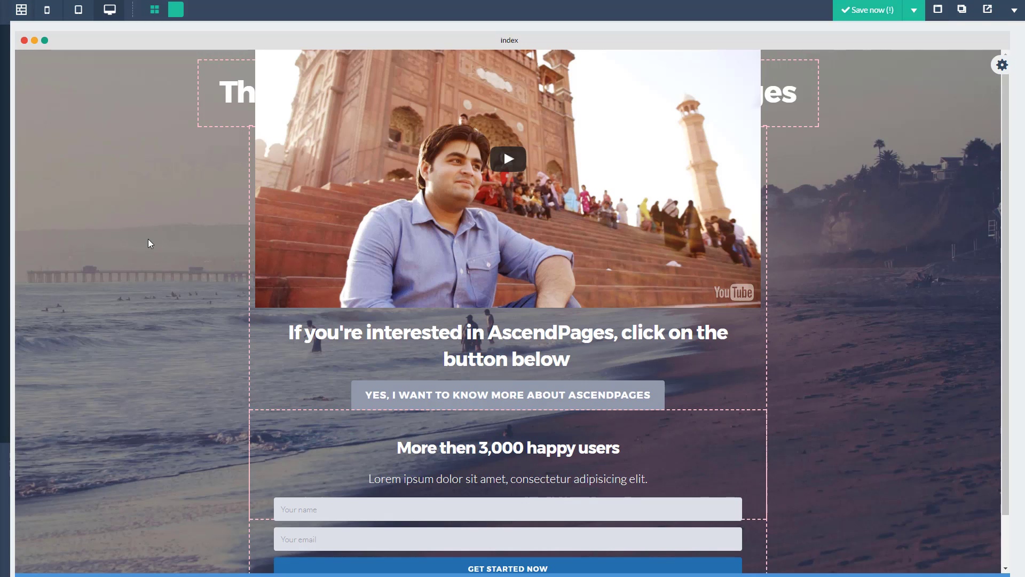
mouse_move(21, 16)
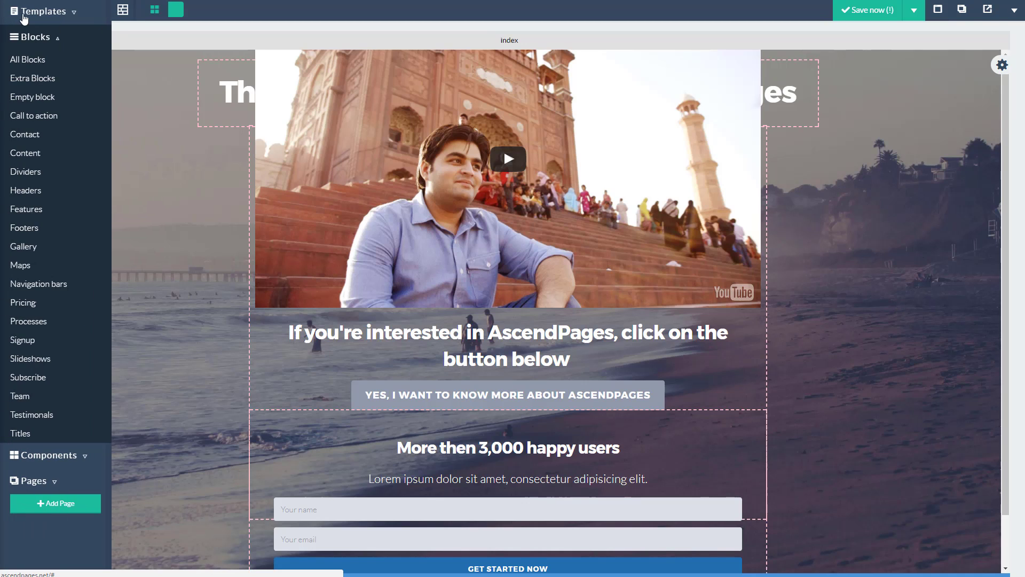
- Move the signup form content from the header block back into the white card of the blue block
scroll(886, 325, down, 1)
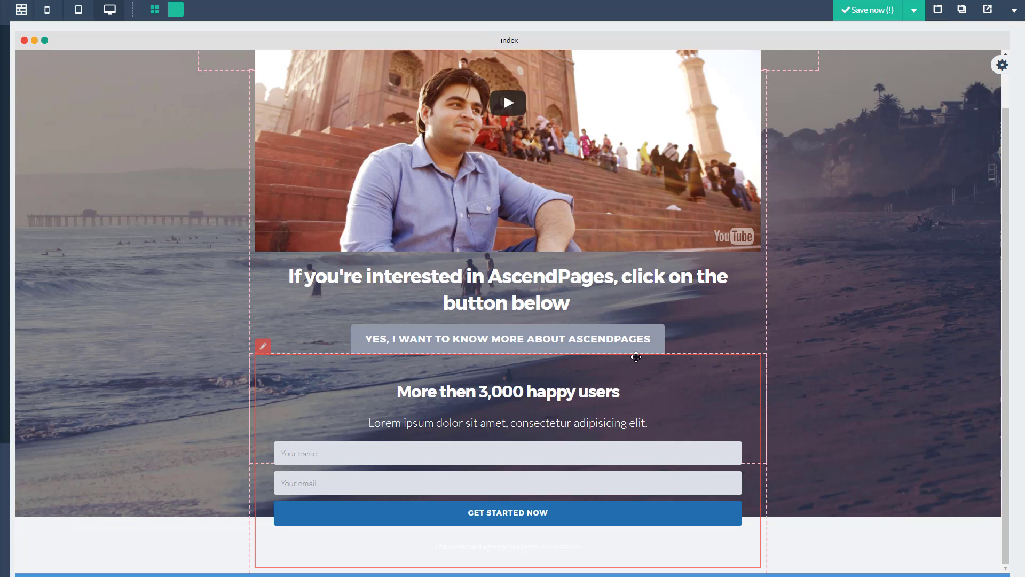
scroll(632, 551, down, 1)
drag(617, 567, 604, 499)
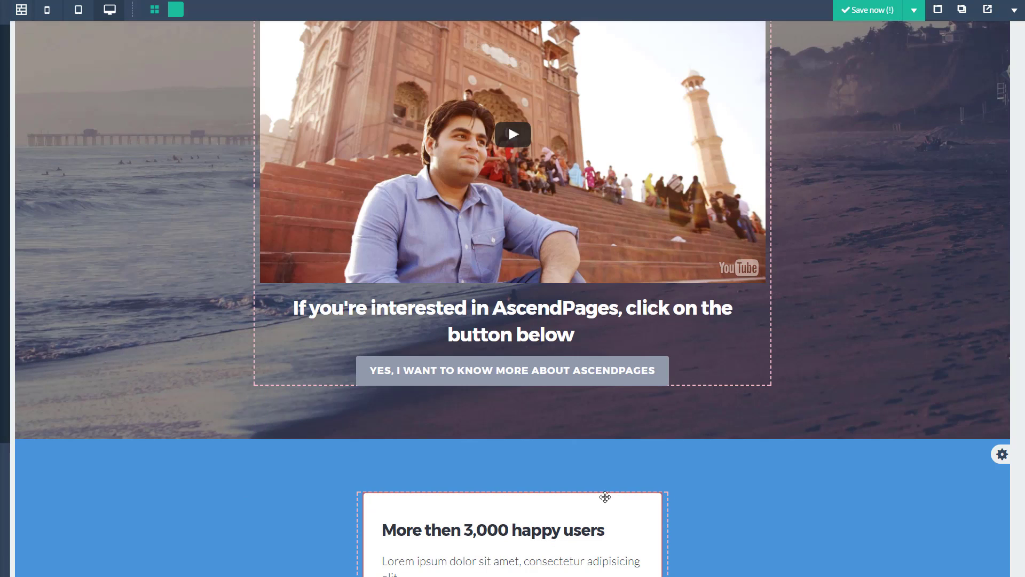
- Review the page from the headline to the signup form, save the site, and dismiss the confirmation
scroll(368, 120, up, 3)
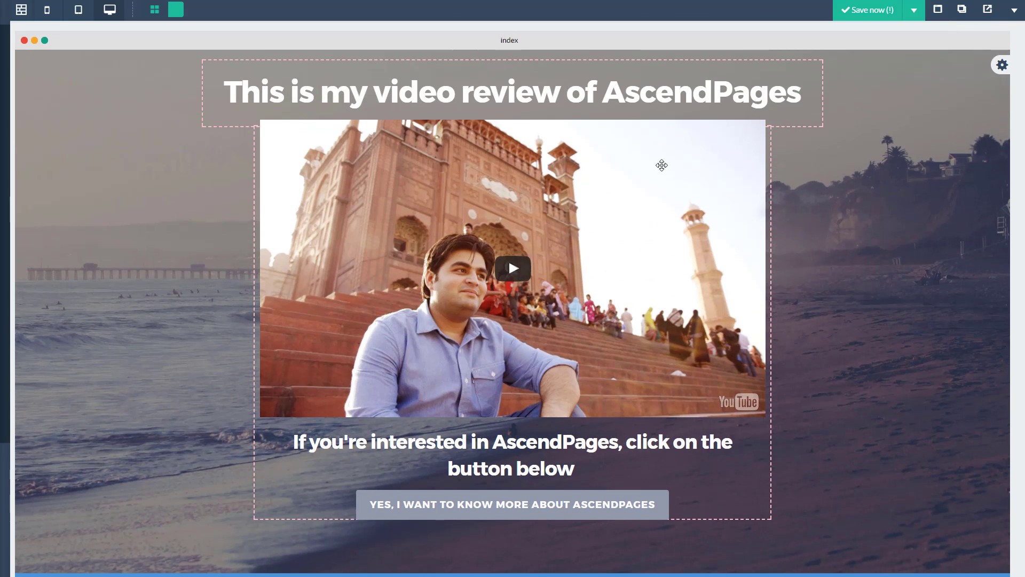
scroll(588, 402, down, 5)
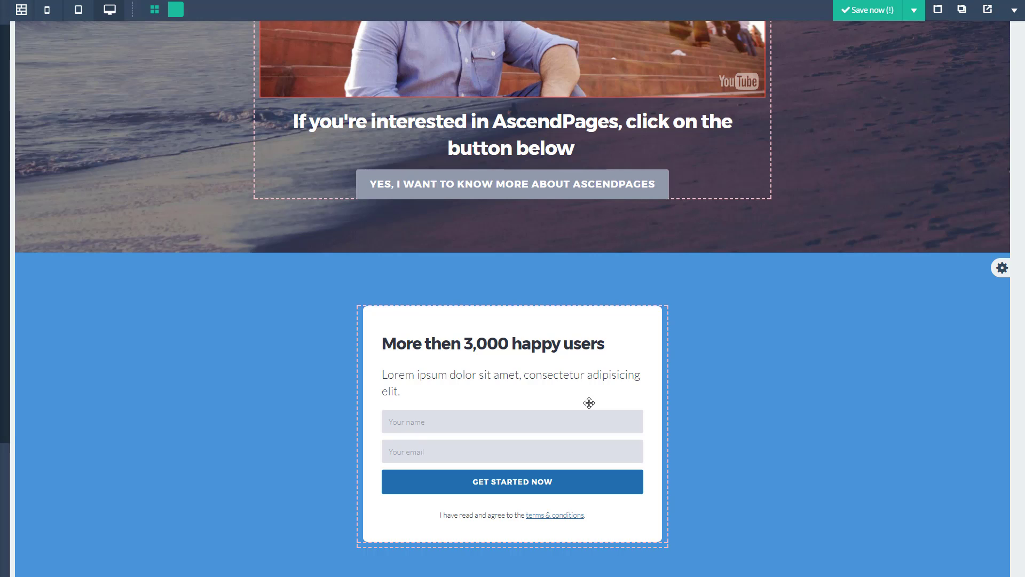
click(866, 10)
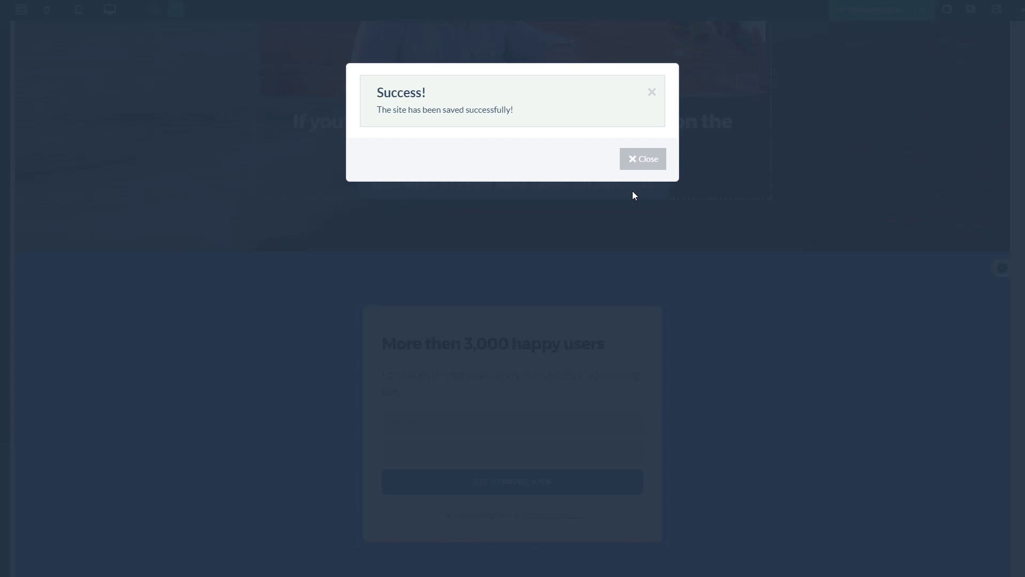
click(640, 166)
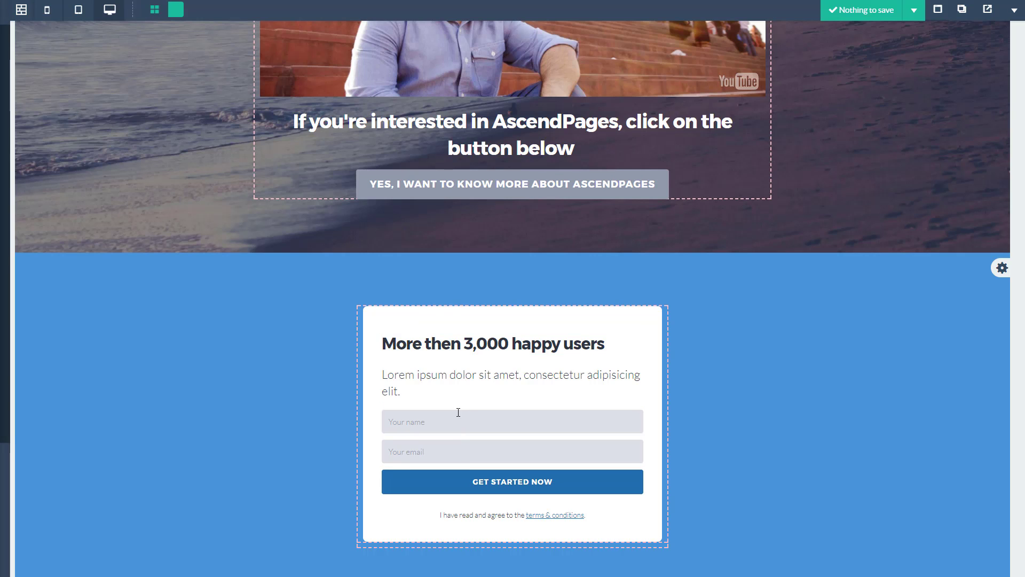
- Open the signup form's form settings, enable Custom action, and close the Detail Editor without applying changes
click(434, 414)
click(390, 403)
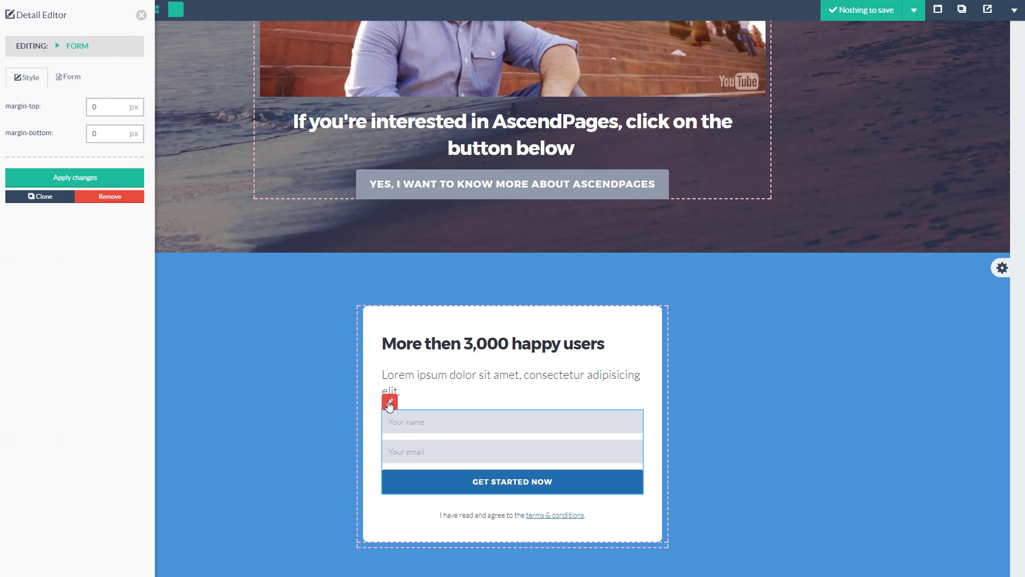
click(76, 80)
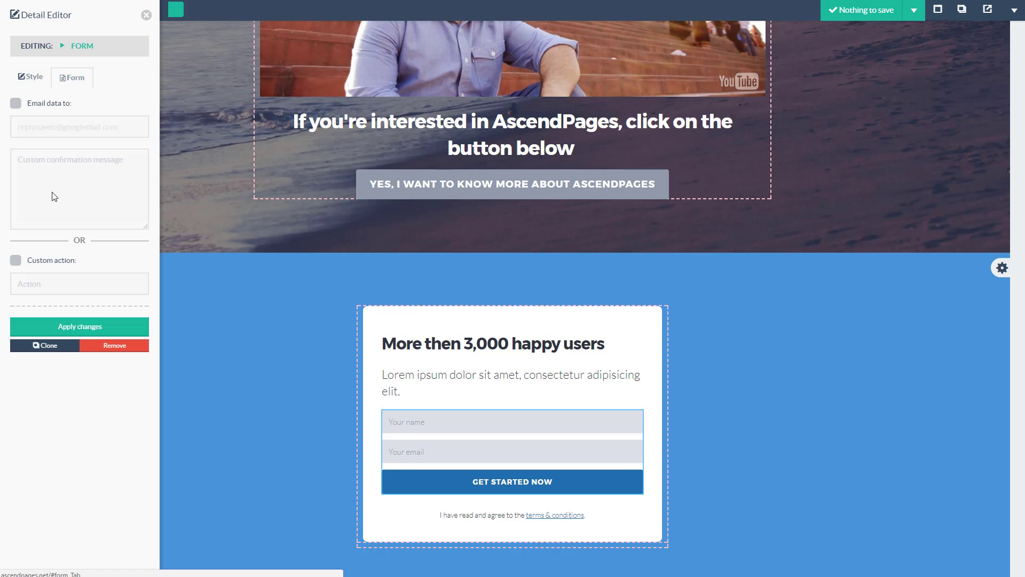
click(15, 261)
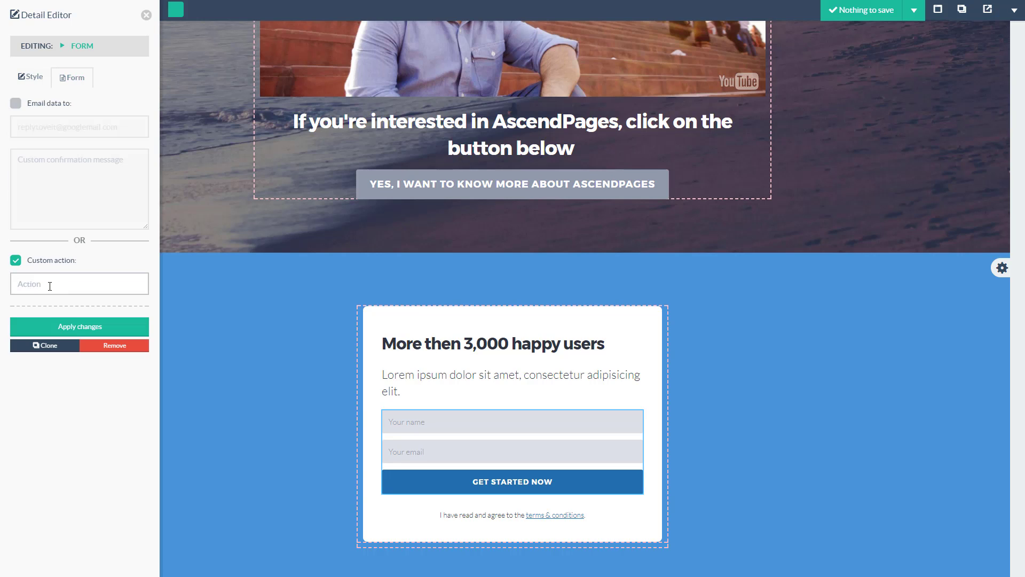
click(146, 15)
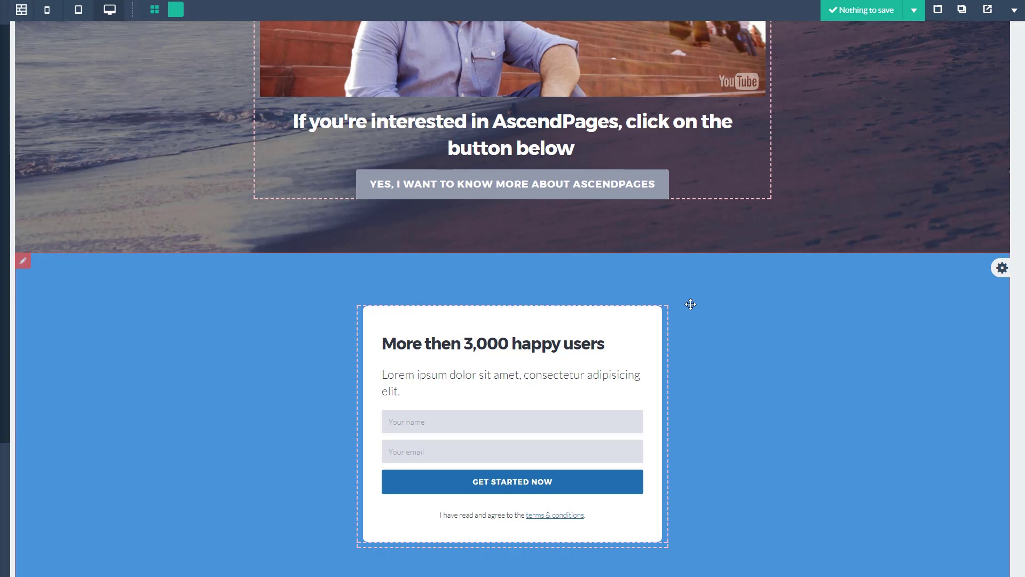
- Delete the blue signup block from the page and confirm its removal
mouse_move(989, 267)
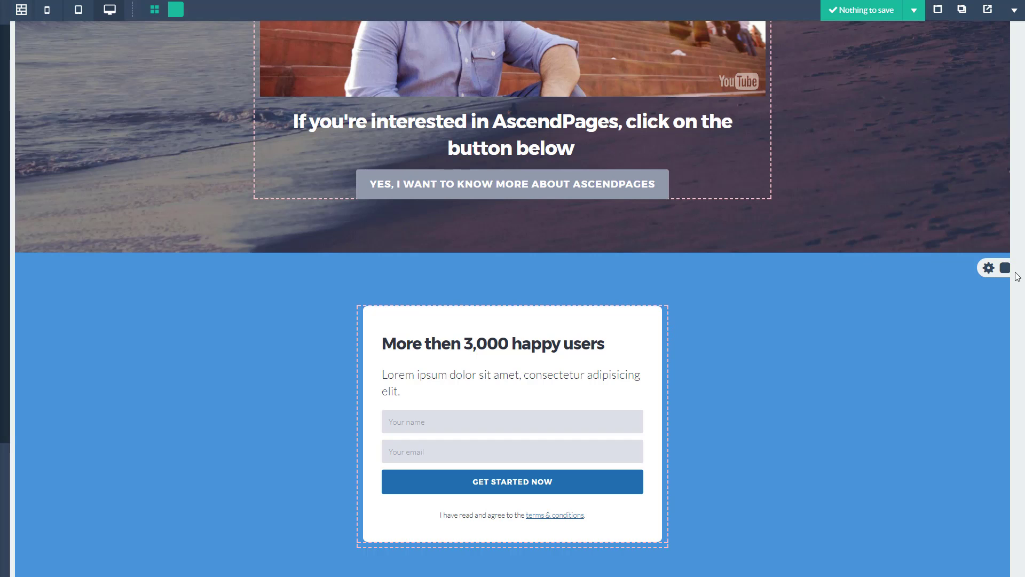
click(1001, 268)
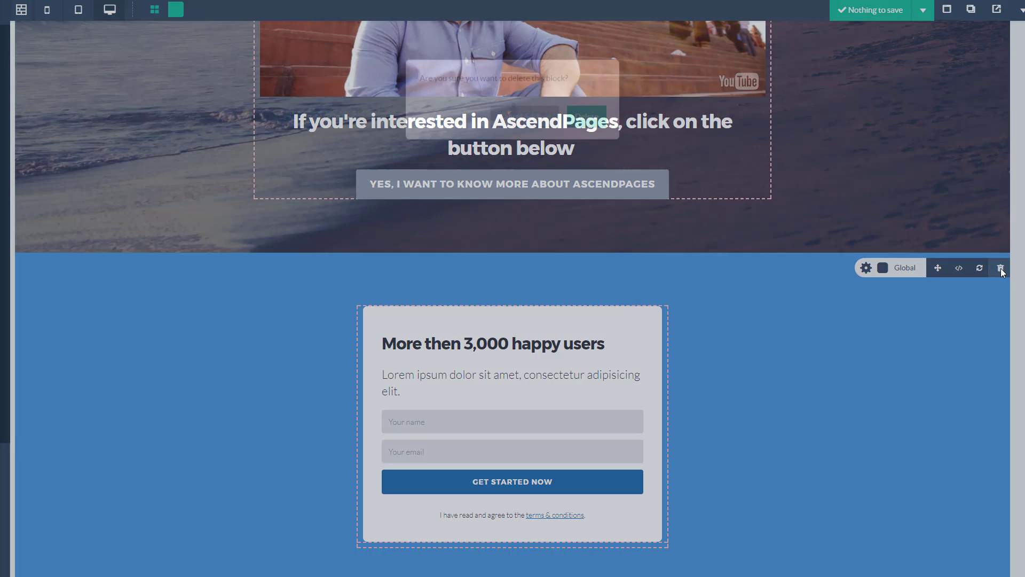
click(590, 135)
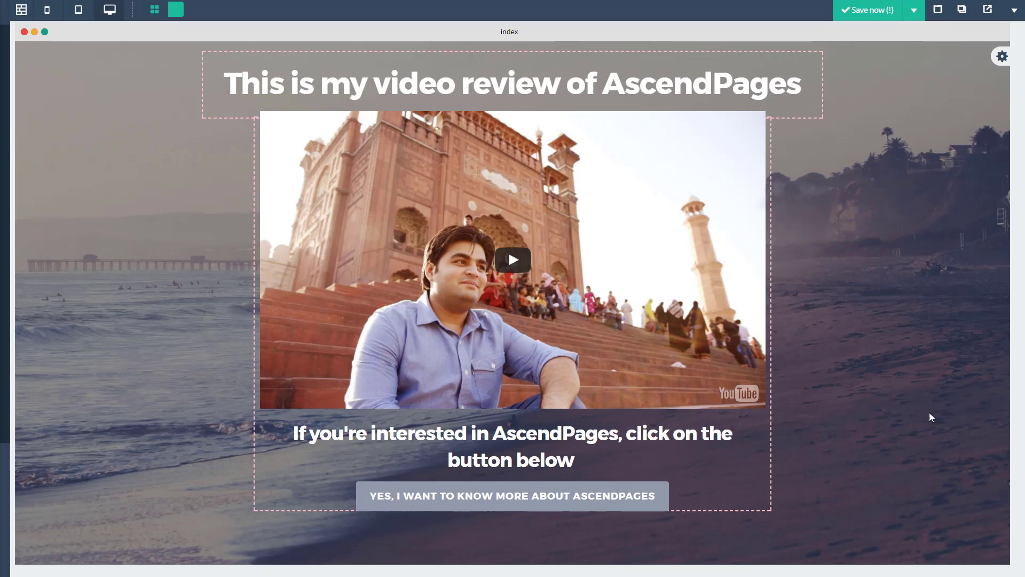